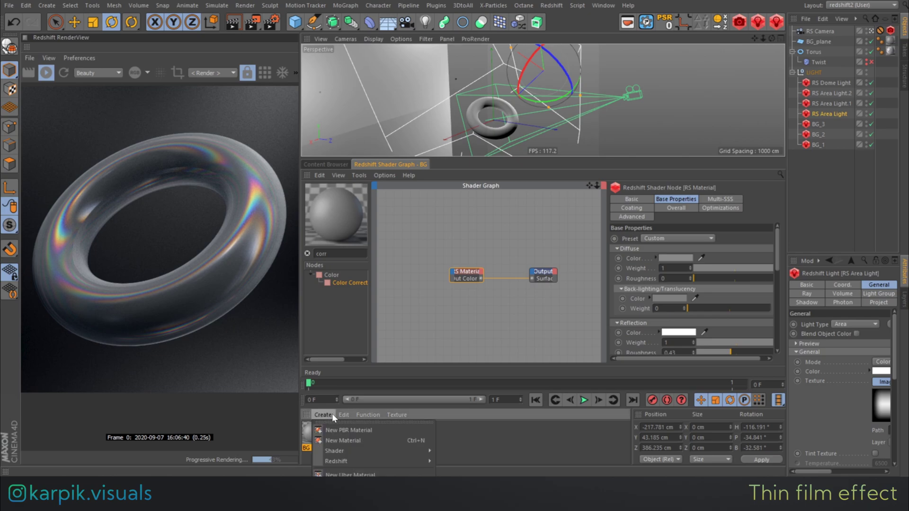
Create a standard Redshift material, assign it to the Torus, and check the render view's display settings.
{"action": "mouse_move", "coordinate": [374, 459]}
{"action": "mouse_move", "coordinate": [450, 460]}
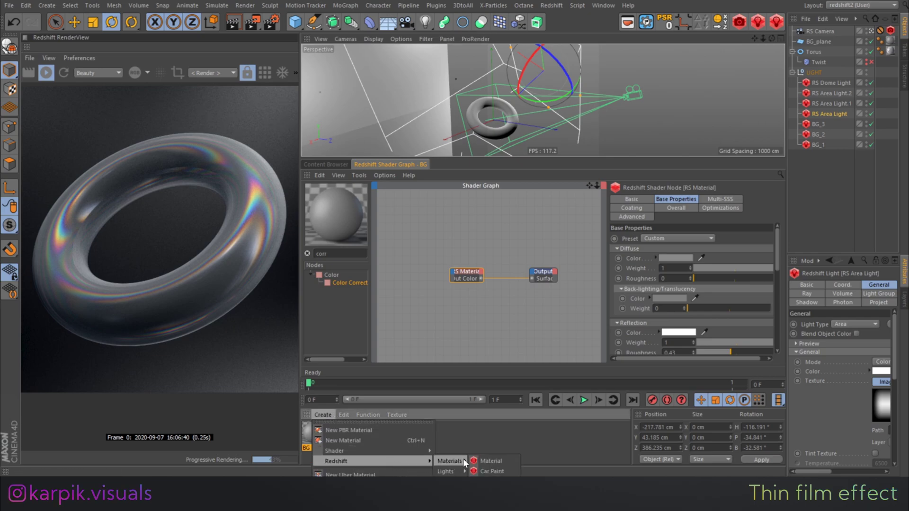
{"action": "left_click", "coordinate": [482, 457]}
{"action": "left_click_drag", "start_coordinate": [315, 444], "coordinate": [812, 52]}
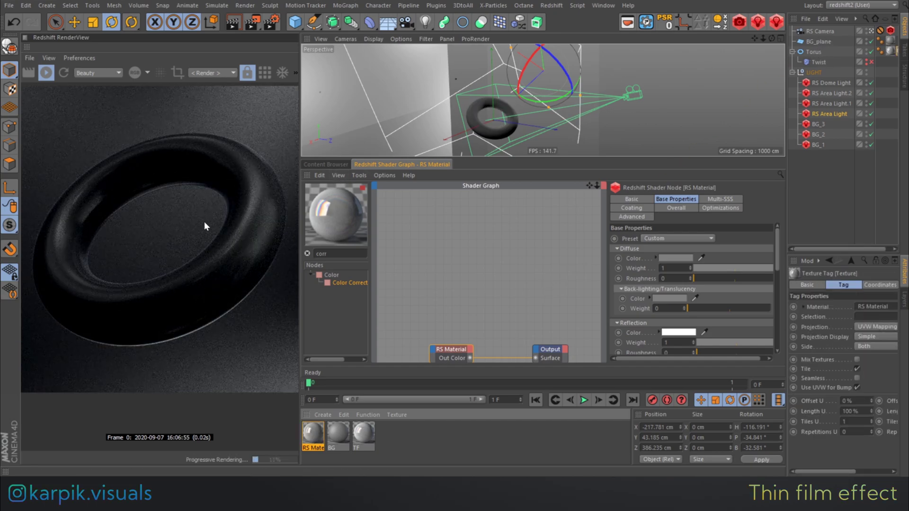
{"action": "key", "text": "Tab"}
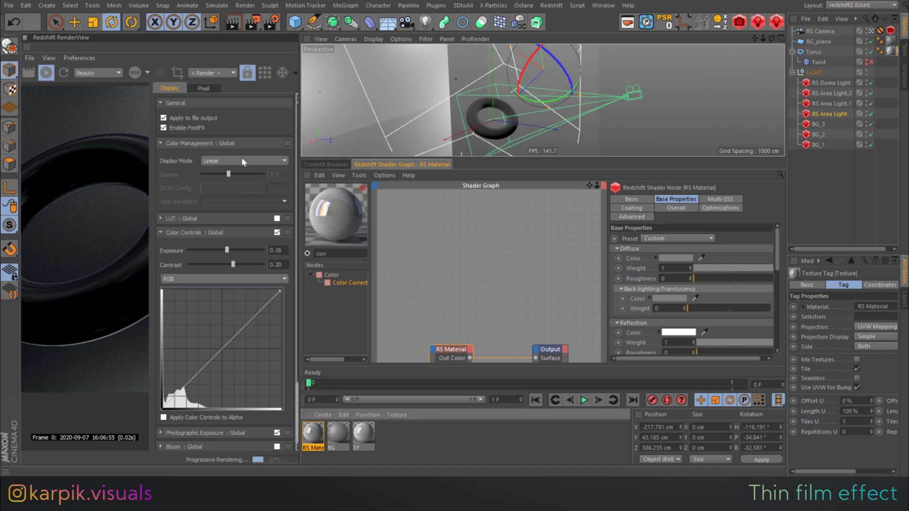
{"action": "key", "text": "p"}
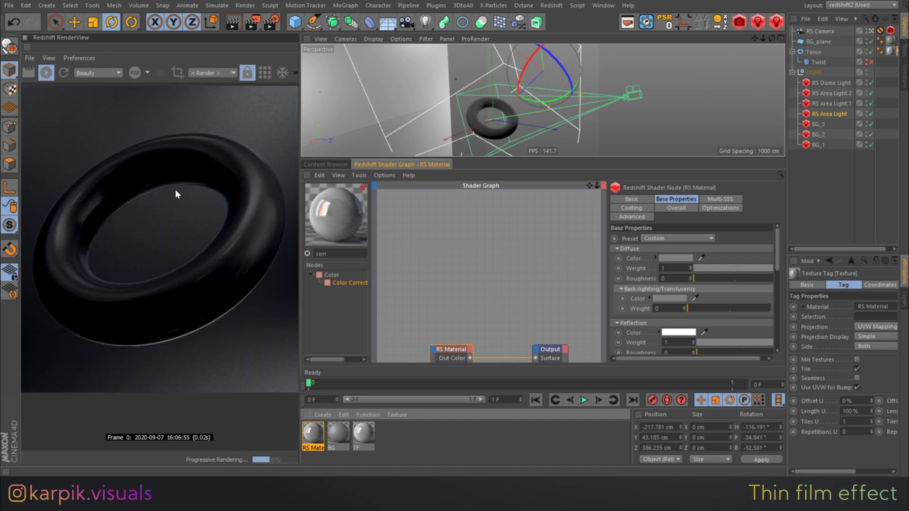
Add a Fresnel node to the new material, connected to the Output's surface, with Use Index of Refraction turned off.
{"action": "left_click", "coordinate": [313, 434]}
{"action": "middle_click_drag", "start_coordinate": [438, 365], "coordinate": [492, 294]}
{"action": "left_click_drag", "start_coordinate": [506, 284], "coordinate": [505, 260]}
{"action": "middle_click_drag", "start_coordinate": [495, 243], "coordinate": [463, 242]}
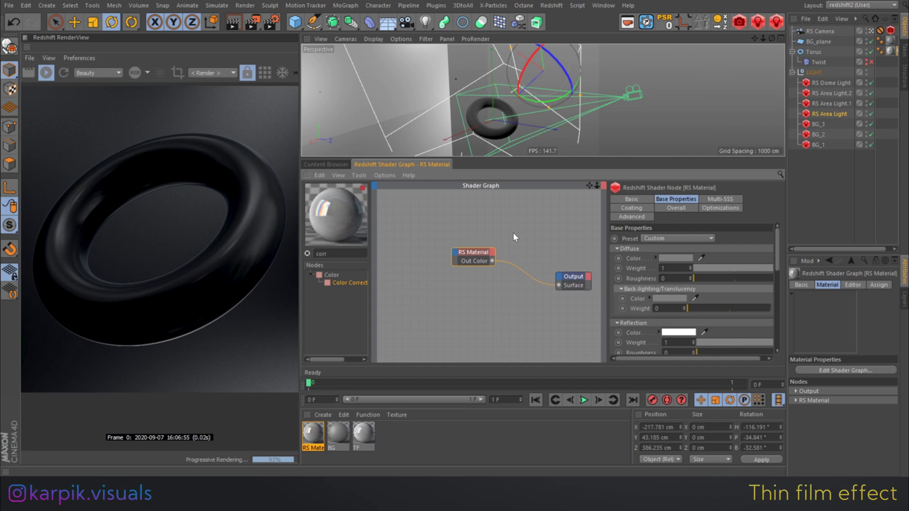
{"action": "double_click", "coordinate": [321, 253]}
{"action": "type", "text": "fres"}
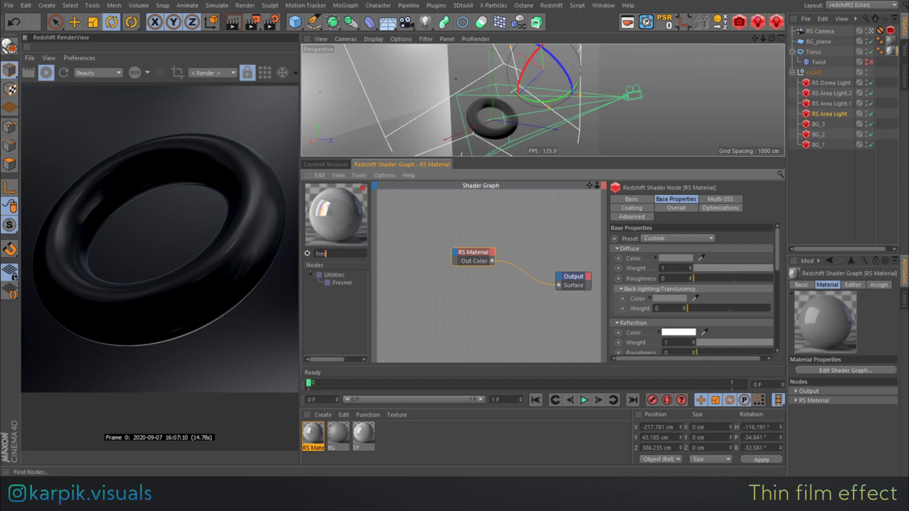
{"action": "left_click_drag", "start_coordinate": [345, 282], "coordinate": [559, 285]}
{"action": "left_click", "coordinate": [693, 230]}
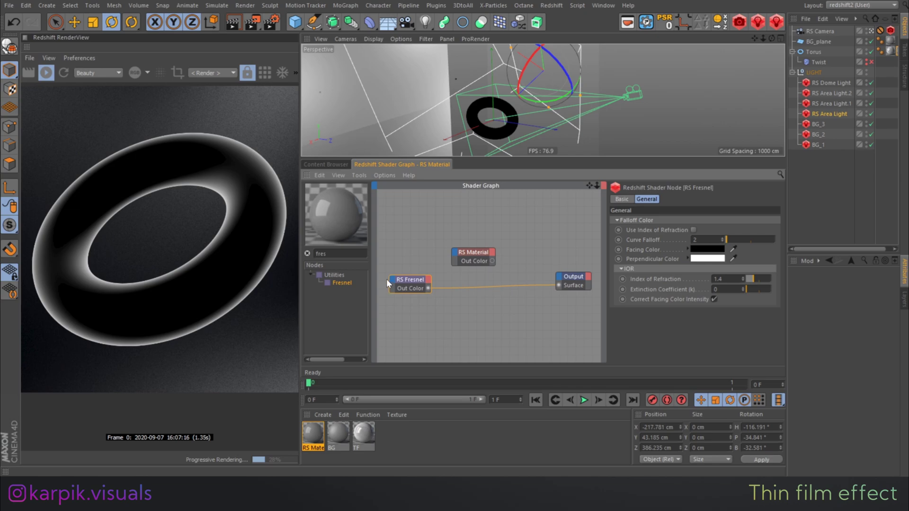
Insert a Ramp node between the Fresnel node and the Output's surface.
{"action": "double_click", "coordinate": [321, 254]}
{"action": "type", "text": "ramp"}
{"action": "left_click_drag", "start_coordinate": [335, 282], "coordinate": [456, 282]}
{"action": "left_click", "coordinate": [513, 283]}
Load the Full Colors gradient preset into the Ramp node.
{"action": "left_click", "coordinate": [645, 323]}
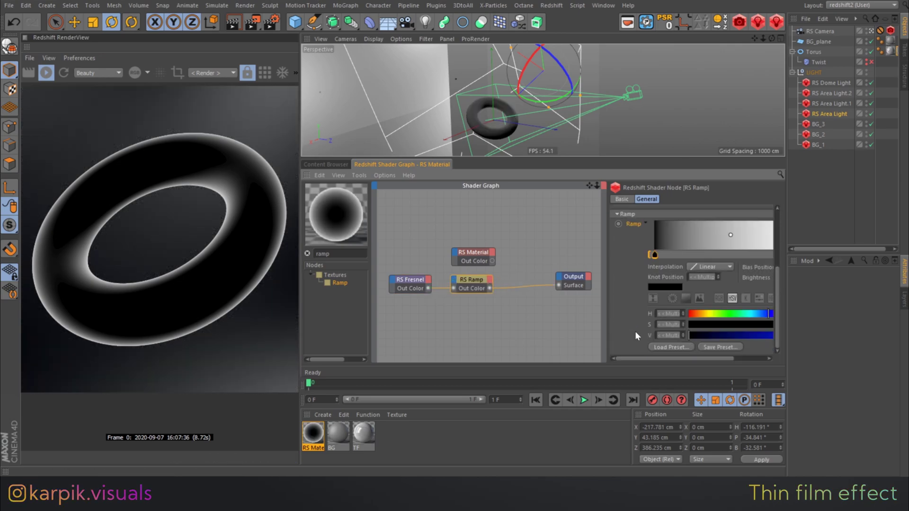
{"action": "left_click", "coordinate": [660, 345]}
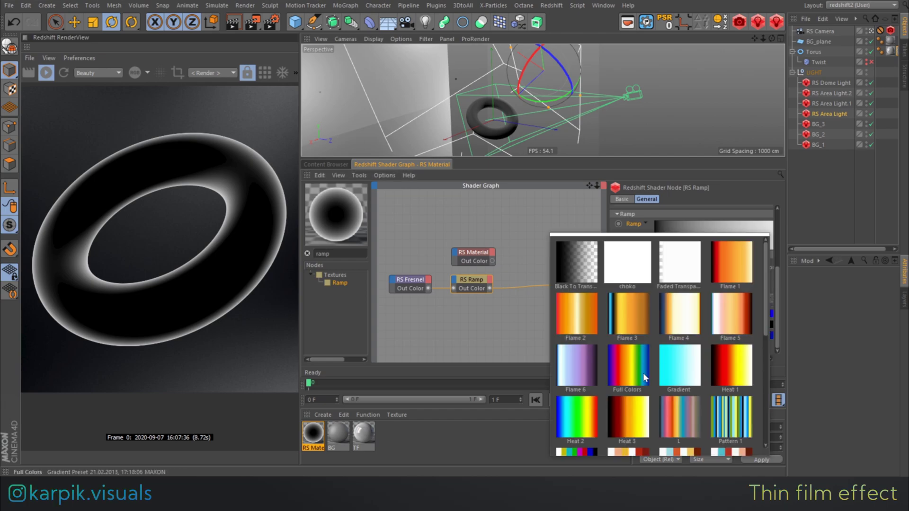
{"action": "scroll", "coordinate": [642, 346], "scroll_direction": "down", "scroll_amount": 3}
{"action": "scroll", "coordinate": [632, 329], "scroll_direction": "up", "scroll_amount": 1}
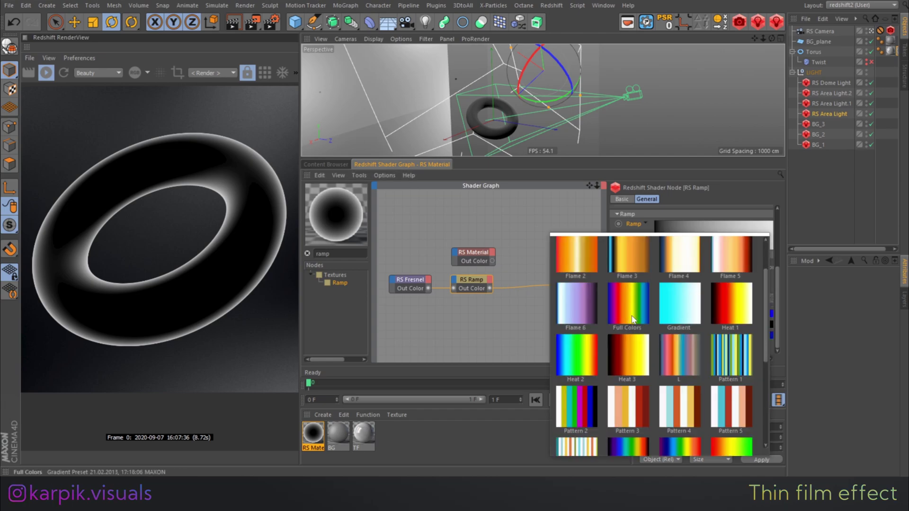
{"action": "left_click", "coordinate": [632, 318]}
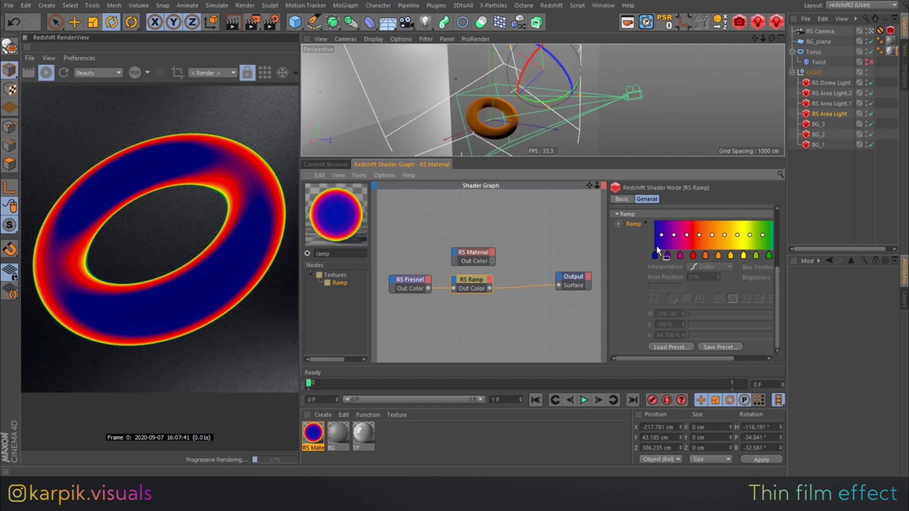
Inspect the whole ramp gradient with its knots, and delete the Ramp node so the Fresnel feeds the Output directly.
{"action": "left_click_drag", "start_coordinate": [607, 258], "coordinate": [567, 258]}
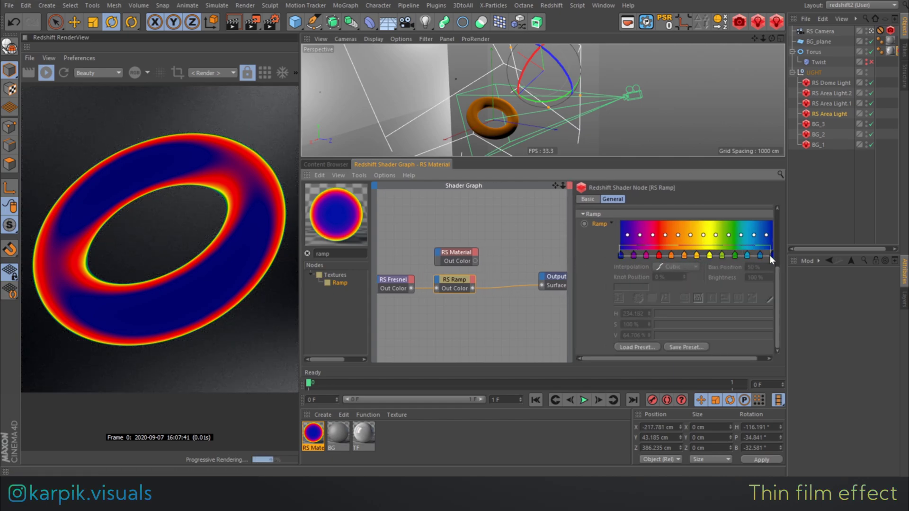
{"action": "left_click_drag", "start_coordinate": [770, 256], "coordinate": [770, 256]}
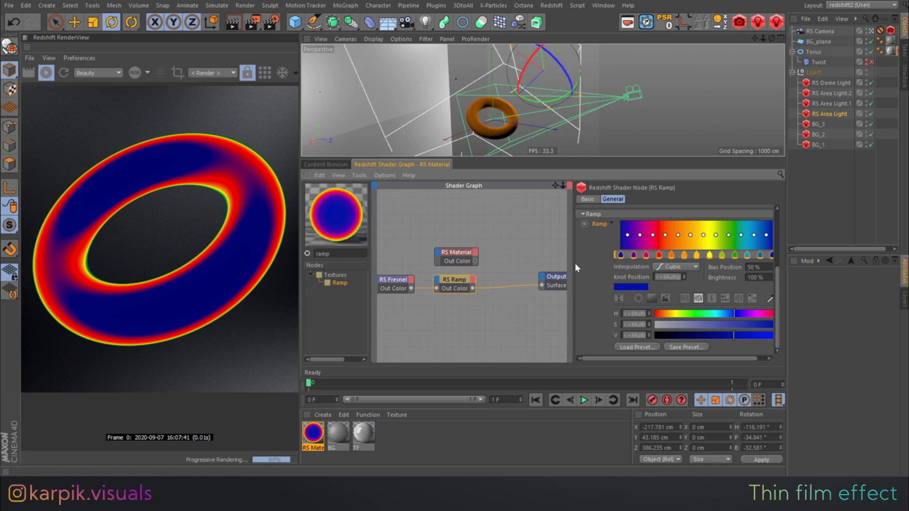
{"action": "left_click_drag", "start_coordinate": [573, 265], "coordinate": [542, 266]}
{"action": "mouse_move", "coordinate": [763, 262]}
{"action": "left_mouse_down"}
{"action": "mouse_move", "coordinate": [668, 263]}
{"action": "mouse_move", "coordinate": [768, 263]}
{"action": "left_mouse_up"}
{"action": "left_click_drag", "start_coordinate": [542, 284], "coordinate": [605, 303]}
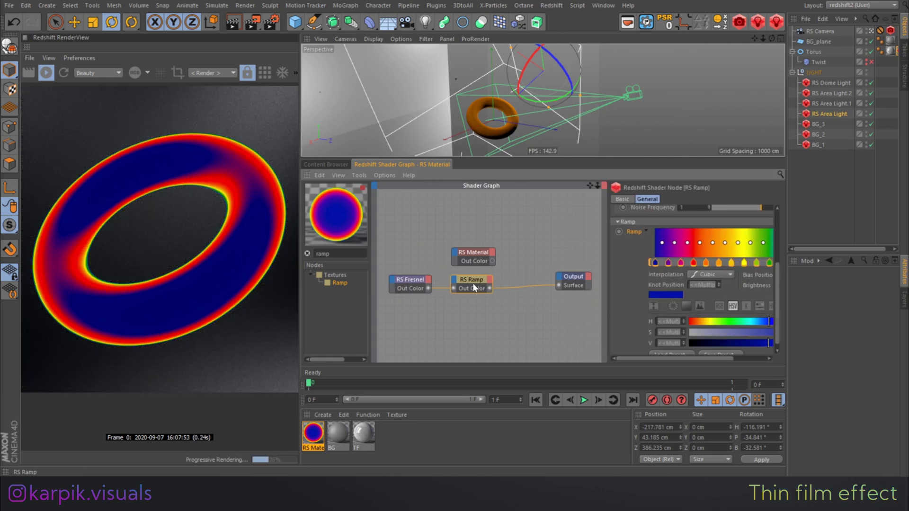
{"action": "key", "text": "Delete"}
{"action": "left_click", "coordinate": [415, 280]}
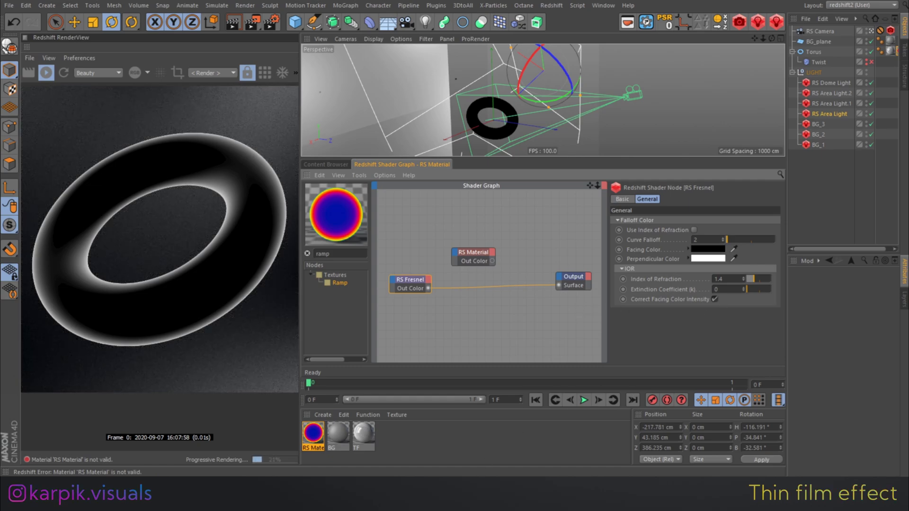
Switch to Windows Photo Viewer, examine the colour sequence in Newtonscale.png up close, and close the image.
{"action": "key", "text": "alt+Tab"}
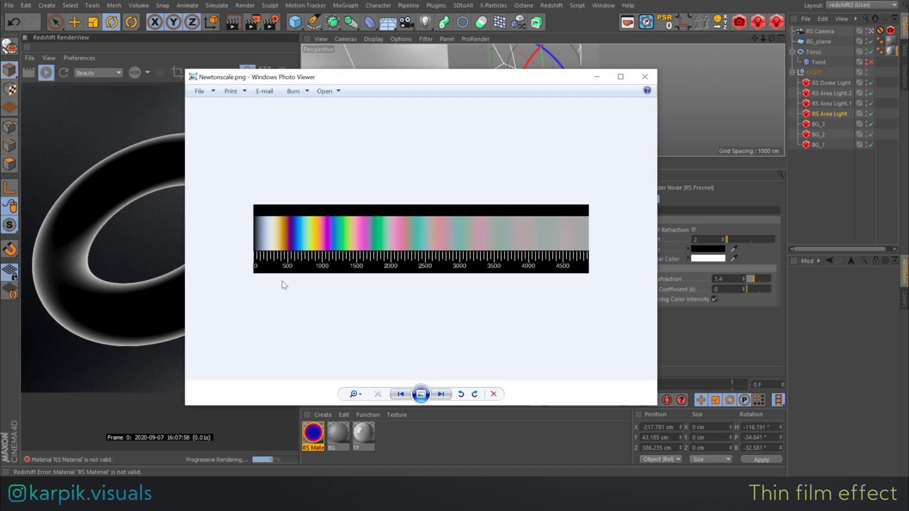
{"action": "scroll", "coordinate": [283, 284], "scroll_direction": "up", "scroll_amount": 2}
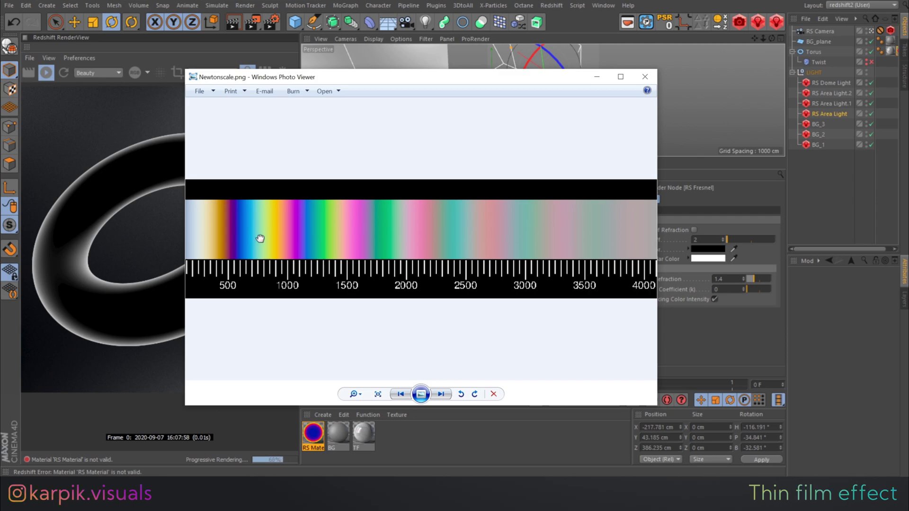
{"action": "left_click_drag", "start_coordinate": [257, 237], "coordinate": [273, 236]}
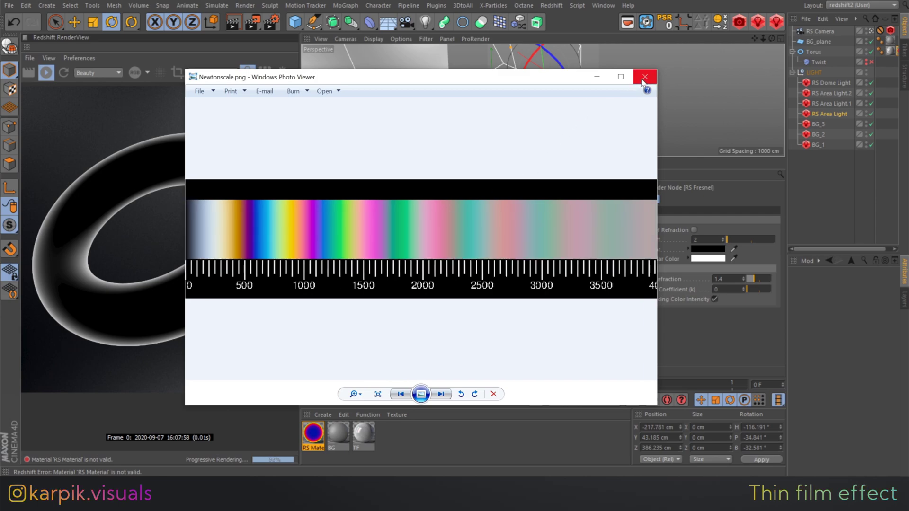
{"action": "left_click", "coordinate": [644, 76]}
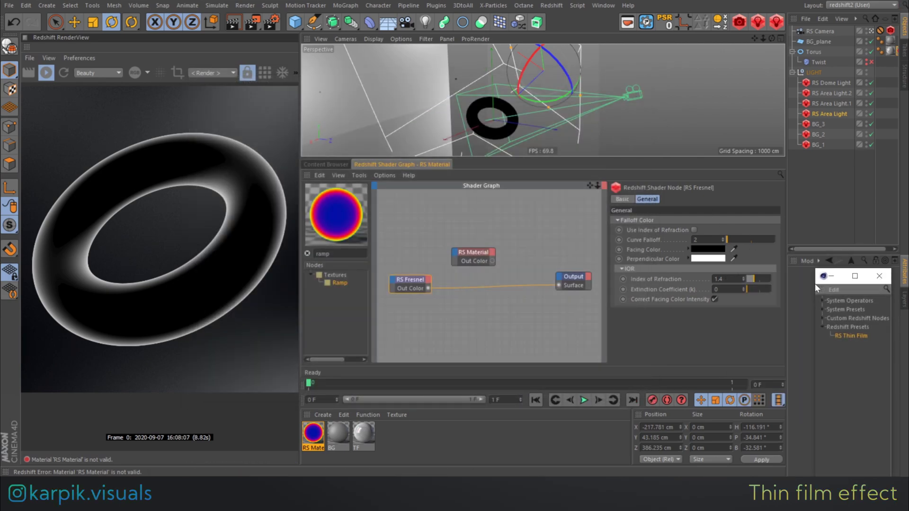
Insert the RS Thin Film preset between the Fresnel and Output nodes, and spread the nodes apart.
{"action": "left_click_drag", "start_coordinate": [844, 335], "coordinate": [447, 299]}
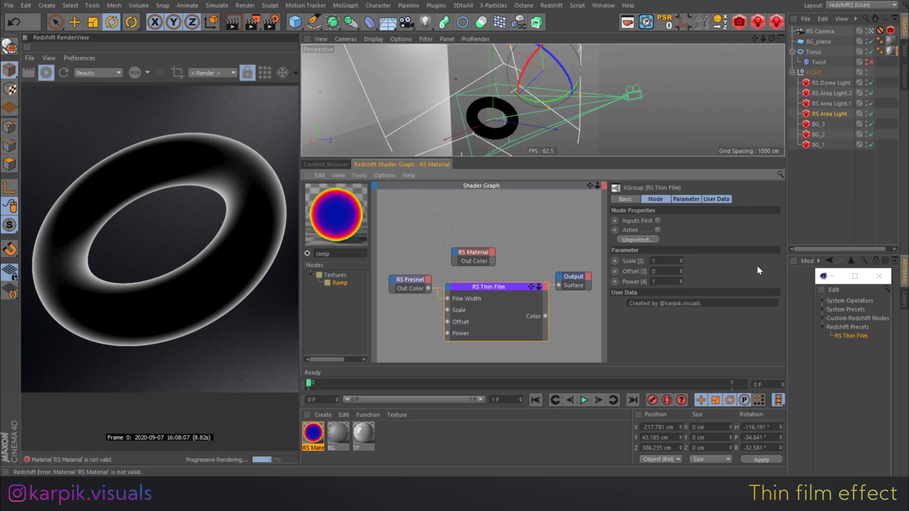
{"action": "left_click", "coordinate": [885, 276]}
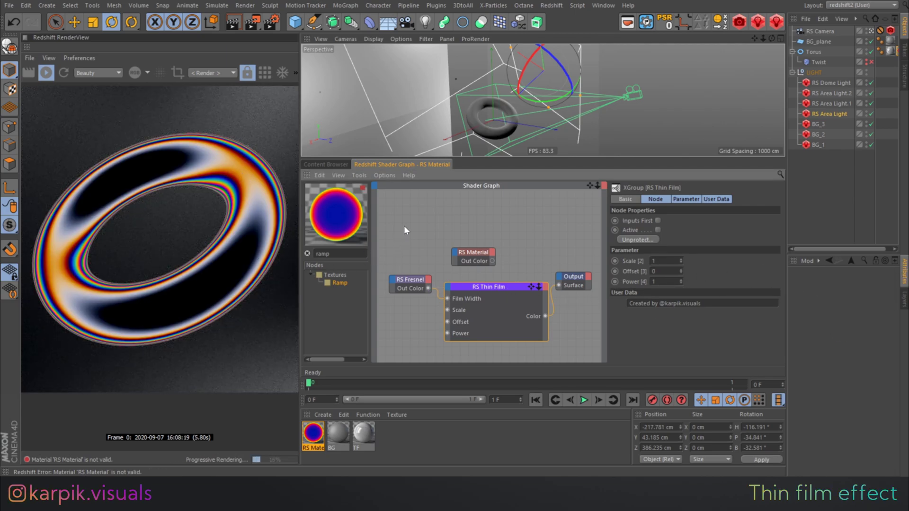
{"action": "left_click_drag", "start_coordinate": [462, 251], "coordinate": [503, 239]}
{"action": "middle_click_drag", "start_coordinate": [506, 255], "coordinate": [527, 263], "text": "alt"}
{"action": "left_click", "coordinate": [483, 265]}
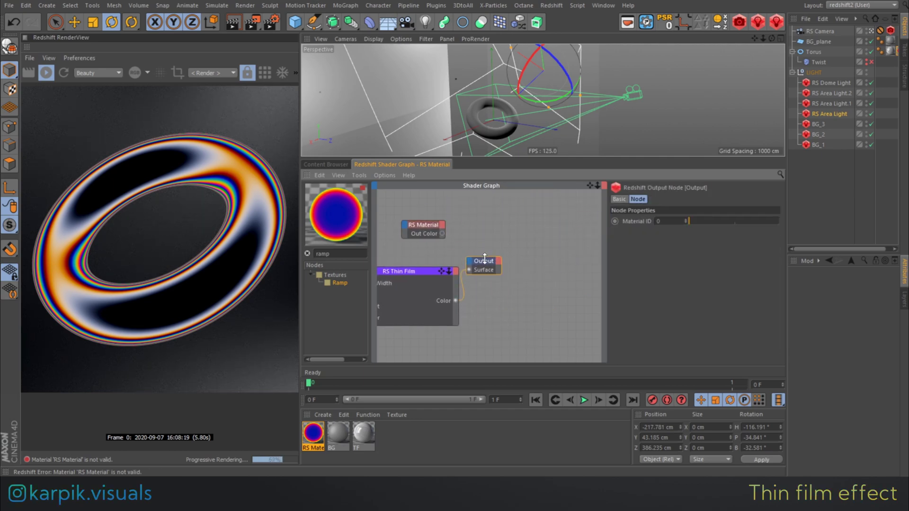
{"action": "left_click_drag", "start_coordinate": [483, 266], "coordinate": [542, 266]}
{"action": "left_click_drag", "start_coordinate": [429, 226], "coordinate": [496, 235]}
{"action": "middle_click_drag", "start_coordinate": [382, 264], "coordinate": [442, 253]}
Set the RS Thin Film scale to 3, try offsets of 0.09 and 0.2, and return the offset to 0.
{"action": "left_click", "coordinate": [444, 259]}
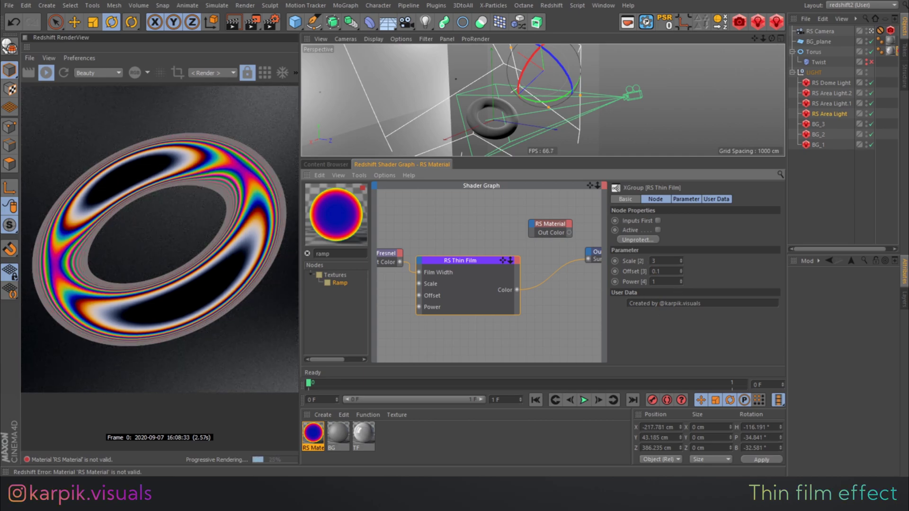
{"action": "type", "text": "09"}
{"action": "key", "text": "Return"}
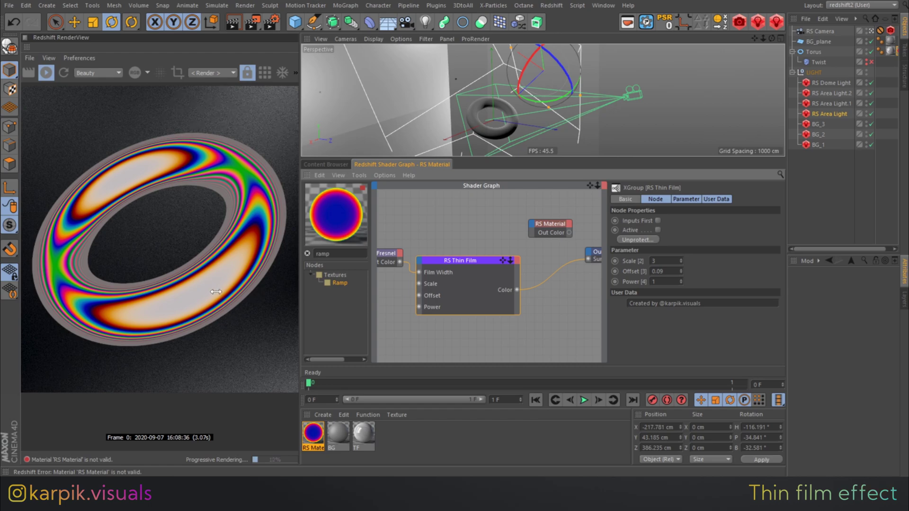
{"action": "type", "text": "0"}
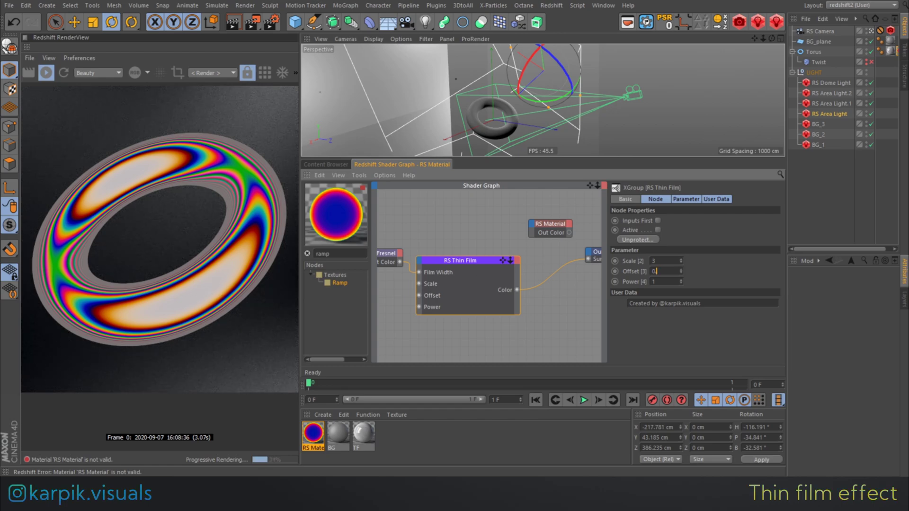
{"action": "type", "text": ".2"}
{"action": "key", "text": "Return"}
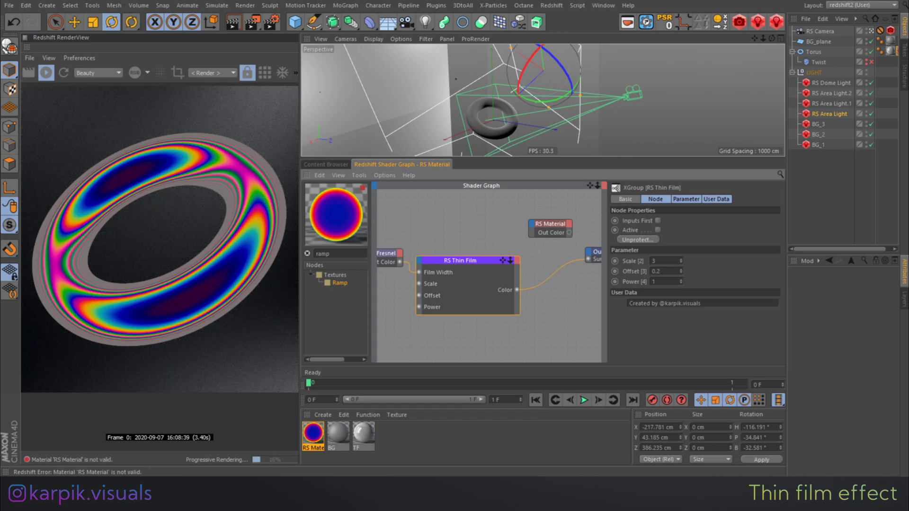
{"action": "type", "text": "0.3"}
{"action": "key", "text": "Return"}
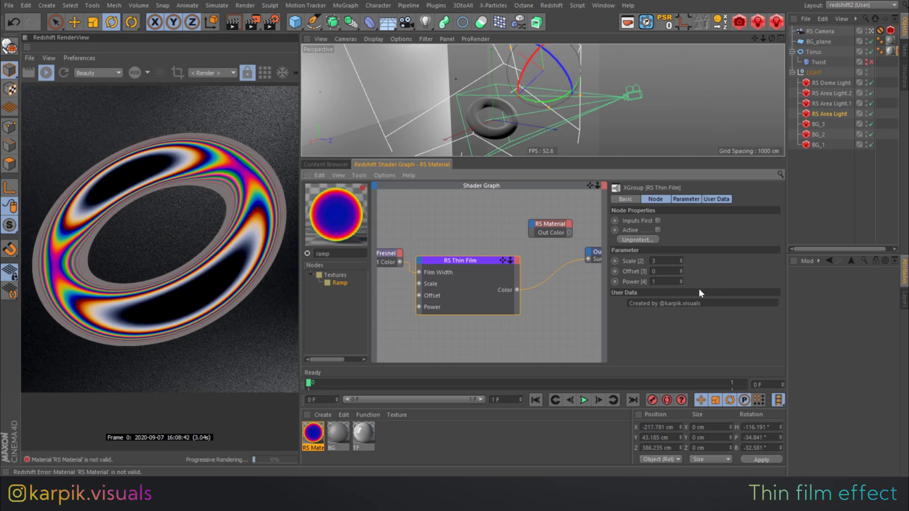
Examine the thin film's colour bands up close in the render with its power set to 1.
{"action": "scroll", "coordinate": [210, 191], "scroll_direction": "up", "scroll_amount": 8}
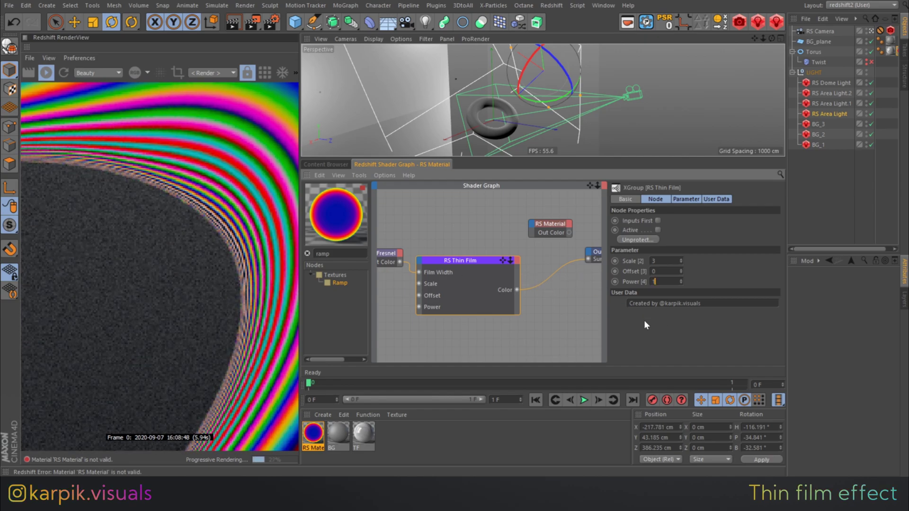
{"action": "type", "text": "1"}
{"action": "key", "text": "Return"}
{"action": "scroll", "coordinate": [263, 262], "scroll_direction": "down", "scroll_amount": 8}
{"action": "scroll", "coordinate": [238, 268], "scroll_direction": "down", "scroll_amount": 5}
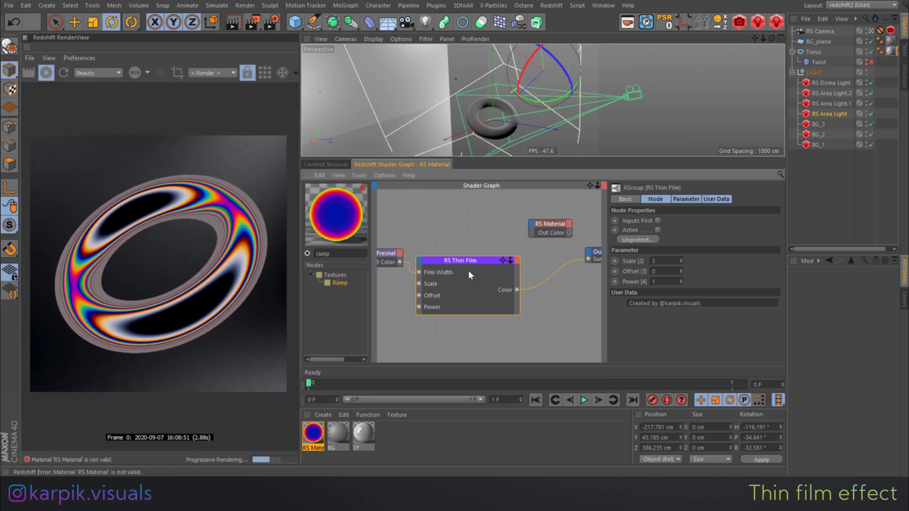
Connect the RS Material to the Output and feed the RS Thin Film color into the material's Coat Color.
{"action": "middle_click_drag", "start_coordinate": [532, 277], "coordinate": [429, 274]}
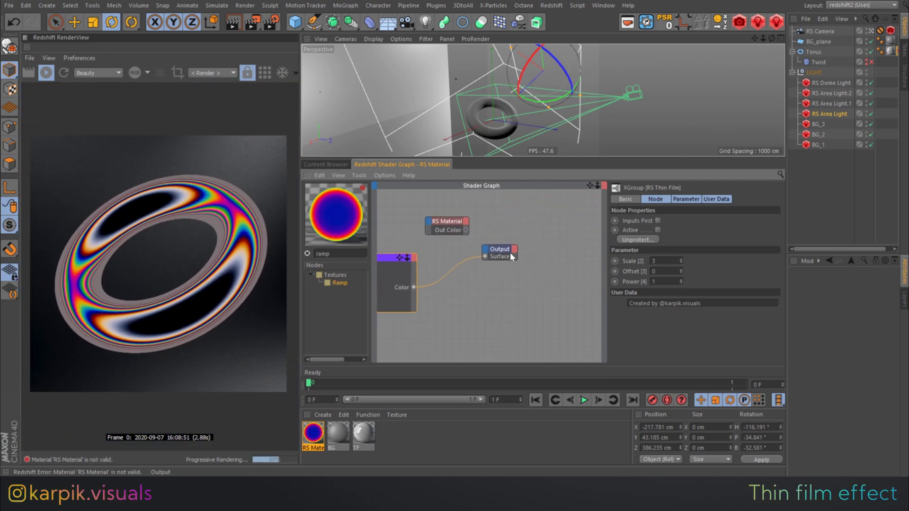
{"action": "left_click_drag", "start_coordinate": [501, 249], "coordinate": [528, 269]}
{"action": "left_click", "coordinate": [453, 227]}
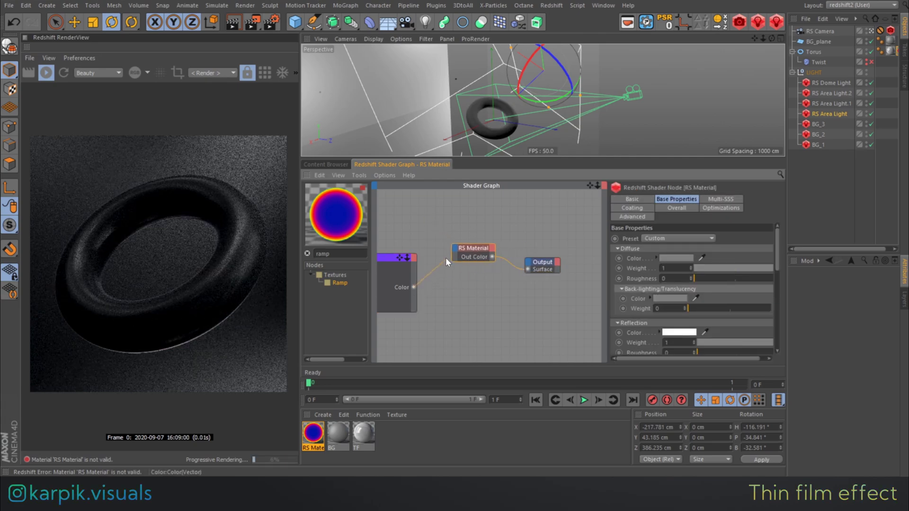
{"action": "left_click", "coordinate": [456, 246]}
{"action": "mouse_move", "coordinate": [550, 314]}
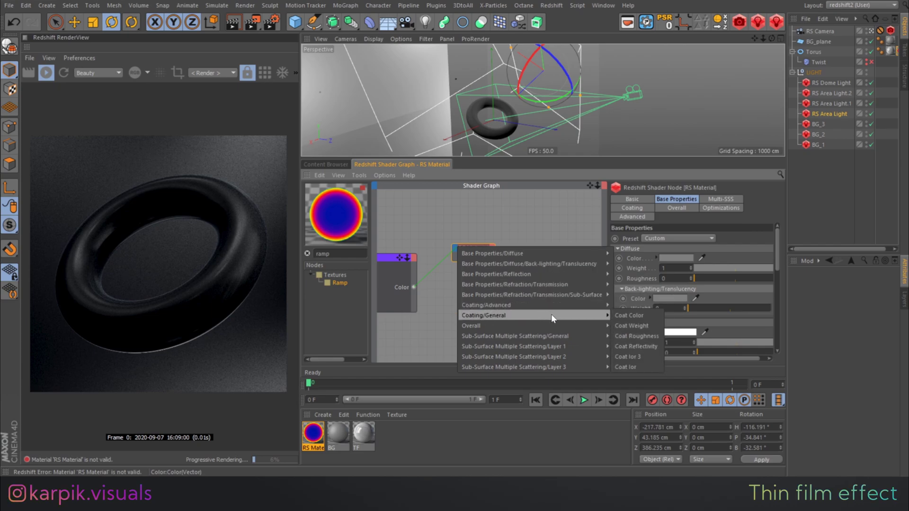
{"action": "left_click", "coordinate": [621, 315]}
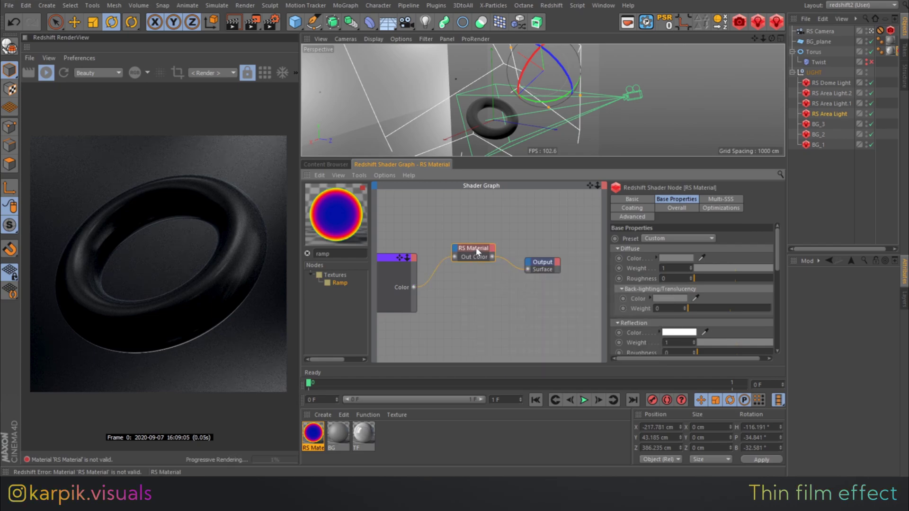
Set the RS Material's coating weight to 1 and its coating IOR to 3.
{"action": "left_click", "coordinate": [623, 208]}
{"action": "left_click_drag", "start_coordinate": [697, 257], "coordinate": [789, 256]}
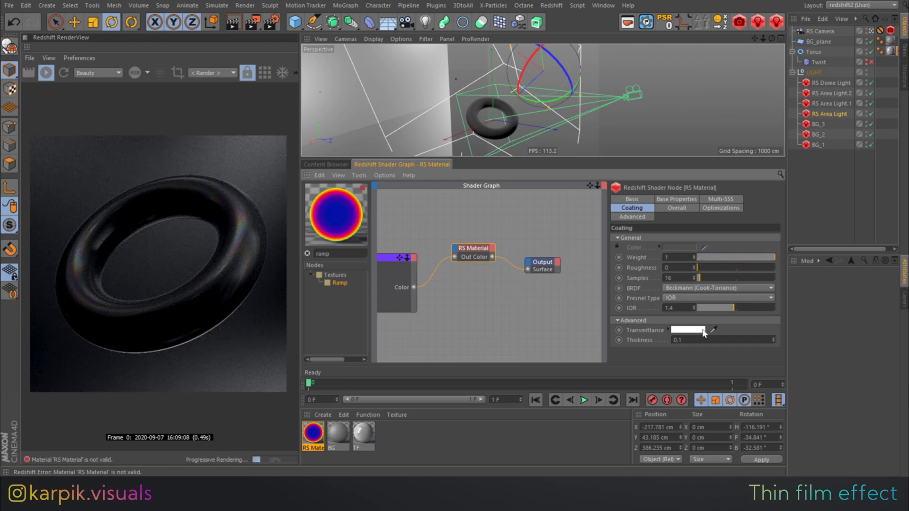
{"action": "key", "text": "Return"}
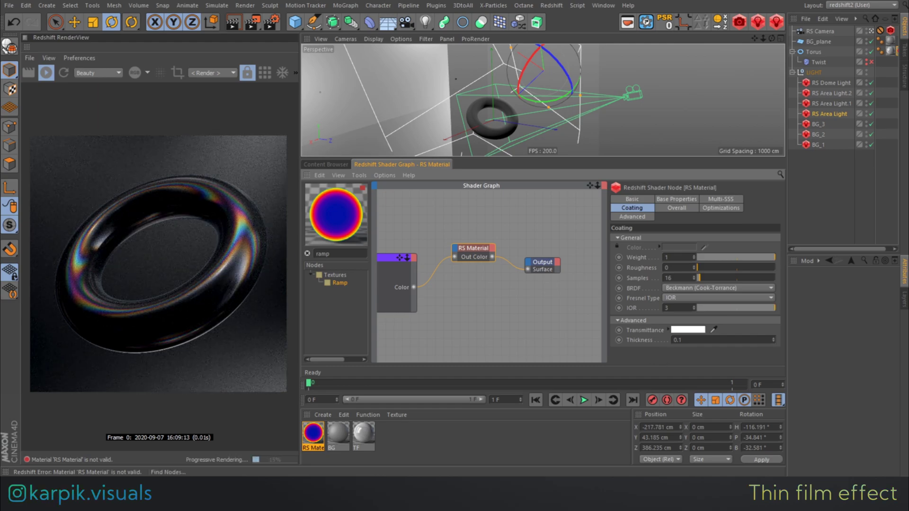
Set the RS Material's diffuse color to a lighter grey.
{"action": "left_click", "coordinate": [662, 199]}
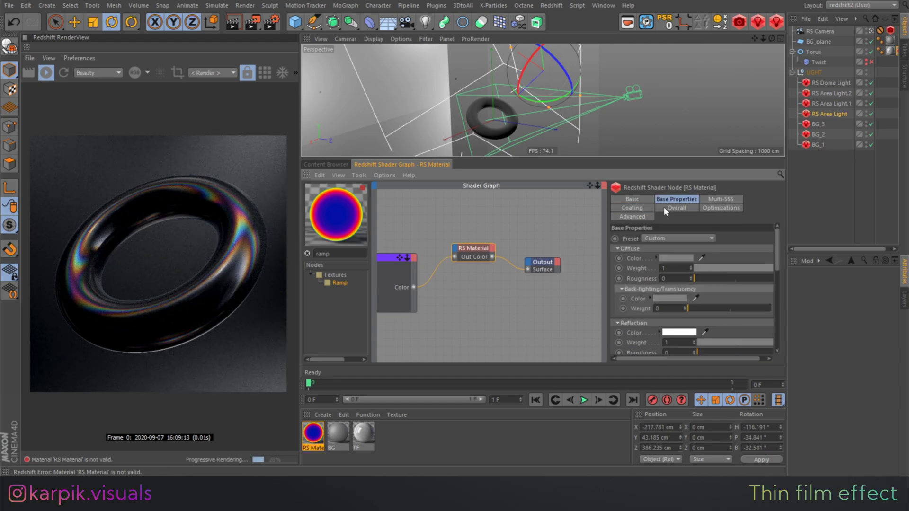
{"action": "left_click", "coordinate": [683, 258]}
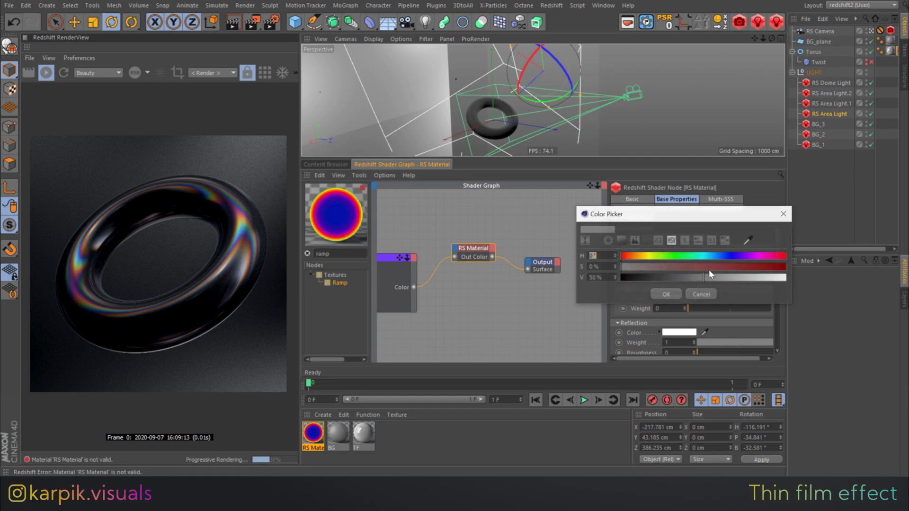
{"action": "left_click", "coordinate": [666, 294]}
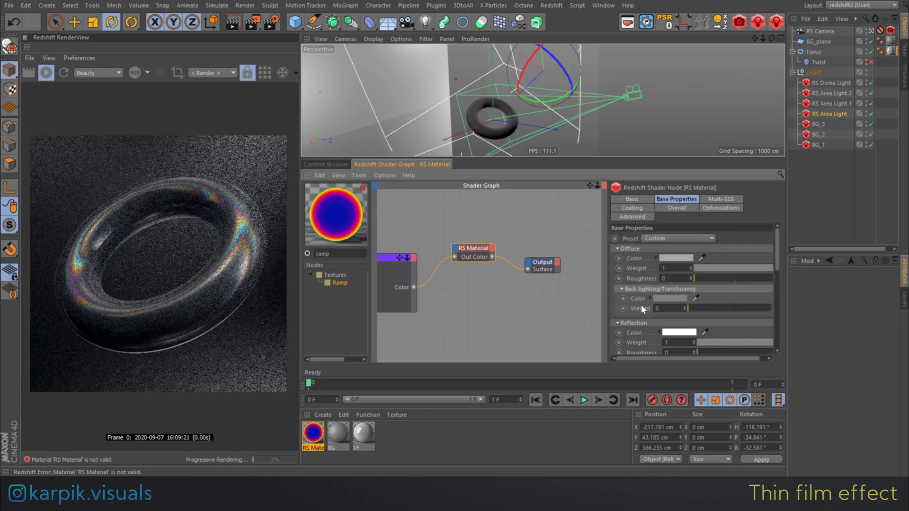
Set the RS Material's reflection Fresnel type to Metalness and its reflection roughness to about 0.977.
{"action": "scroll", "coordinate": [630, 308], "scroll_direction": "down", "scroll_amount": 4}
{"action": "left_click", "coordinate": [671, 282]}
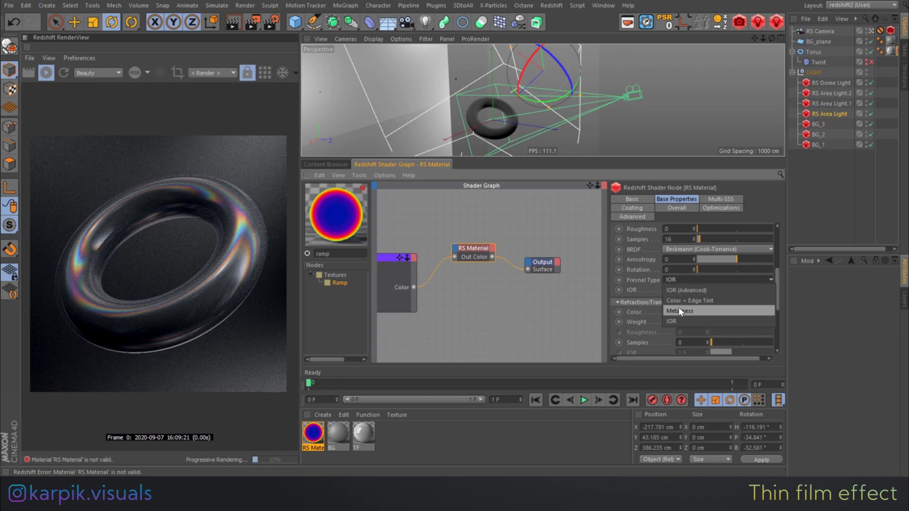
{"action": "left_click", "coordinate": [677, 306]}
{"action": "scroll", "coordinate": [632, 286], "scroll_direction": "up", "scroll_amount": 3}
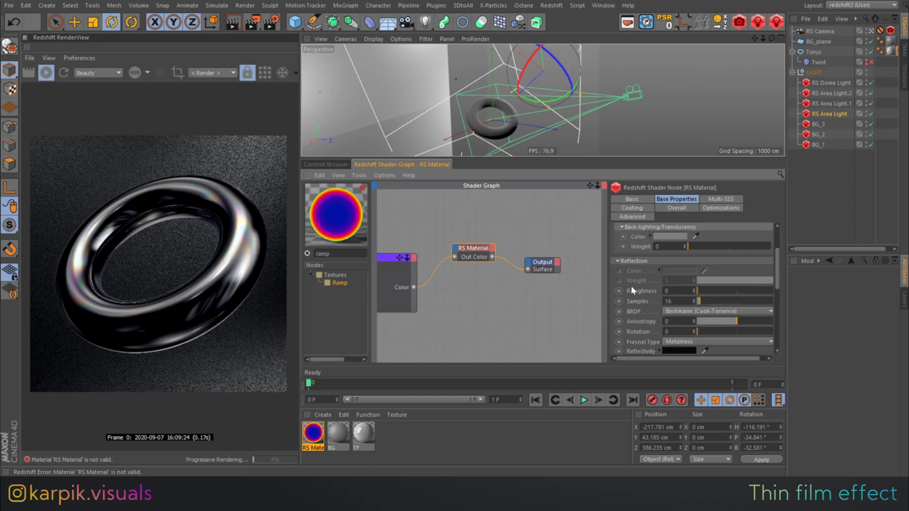
{"action": "left_click_drag", "start_coordinate": [702, 287], "coordinate": [733, 291]}
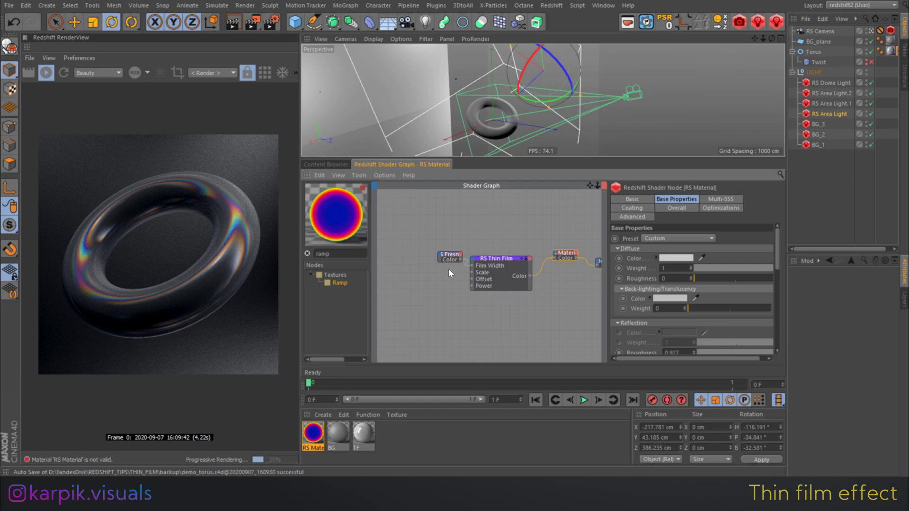
Add a Maxon Noise node and blend it with the RS Fresnel through an RS Color Mix feeding the thin film's Film Width.
{"action": "left_click_drag", "start_coordinate": [447, 254], "coordinate": [415, 254]}
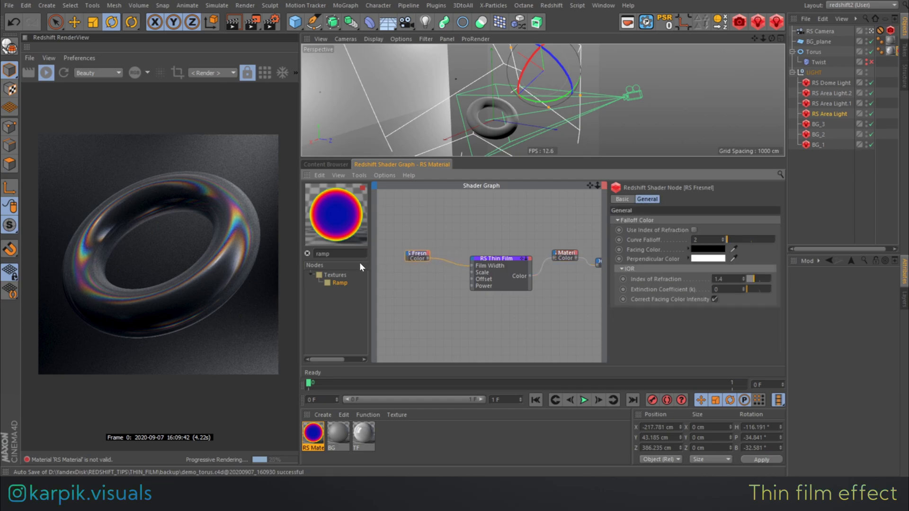
{"action": "type", "text": "nos"}
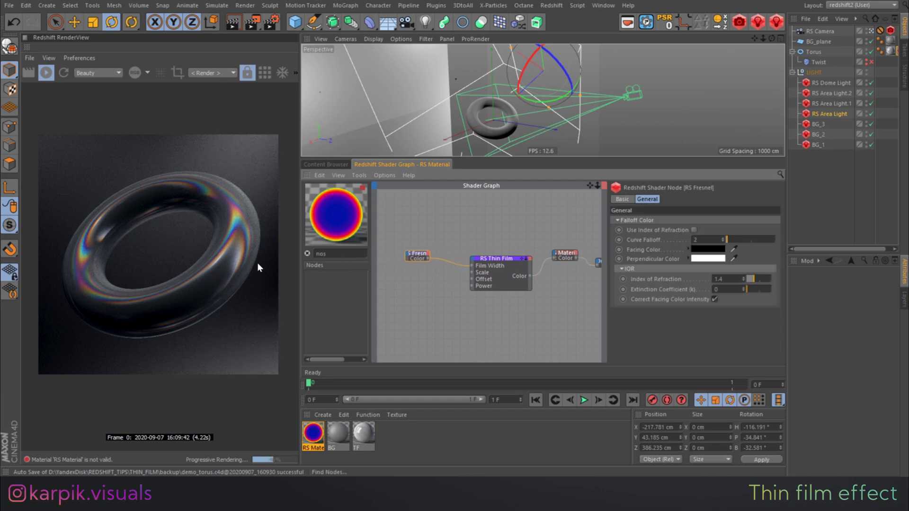
{"action": "key", "text": "BackSpace"}
{"action": "type", "text": "is"}
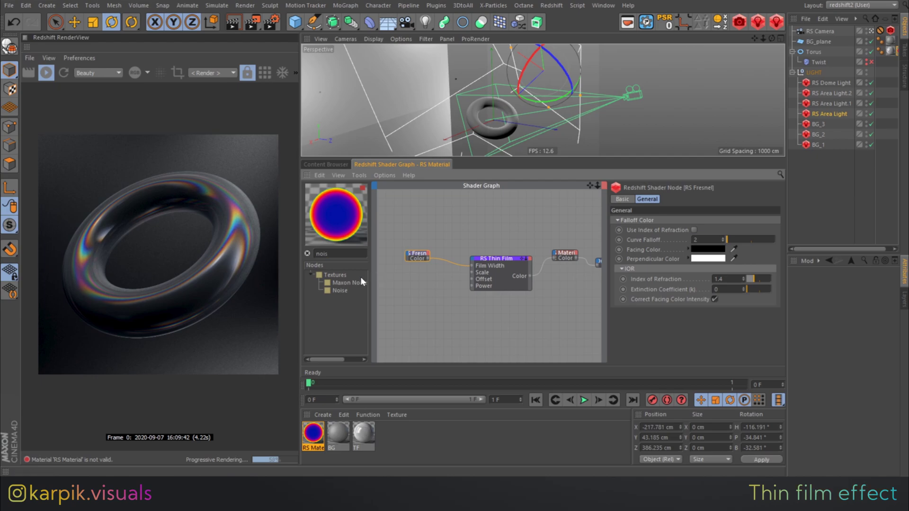
{"action": "left_click_drag", "start_coordinate": [380, 283], "coordinate": [413, 271]}
{"action": "middle_click_drag", "start_coordinate": [395, 254], "coordinate": [420, 265]}
{"action": "mouse_move", "coordinate": [419, 265]}
{"action": "left_mouse_down"}
{"action": "mouse_move", "coordinate": [438, 277]}
{"action": "mouse_move", "coordinate": [402, 265]}
{"action": "left_mouse_up"}
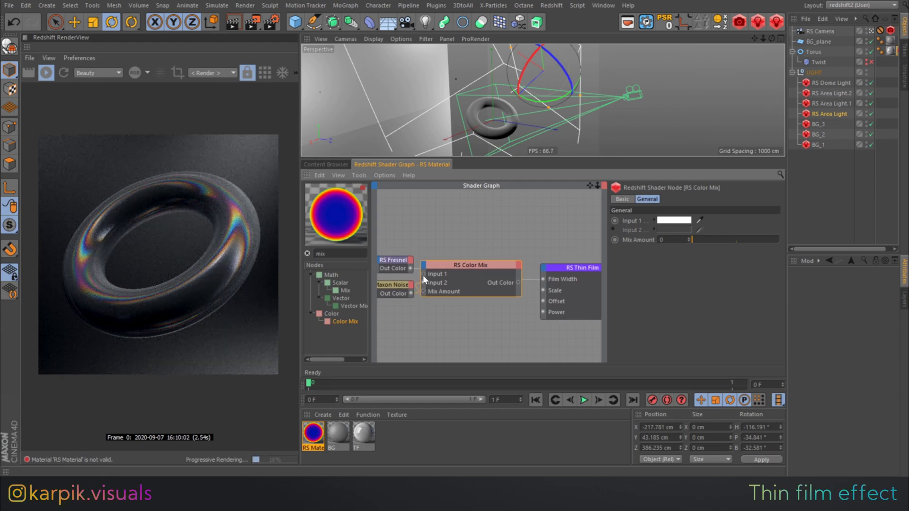
{"action": "left_click_drag", "start_coordinate": [422, 274], "coordinate": [410, 268]}
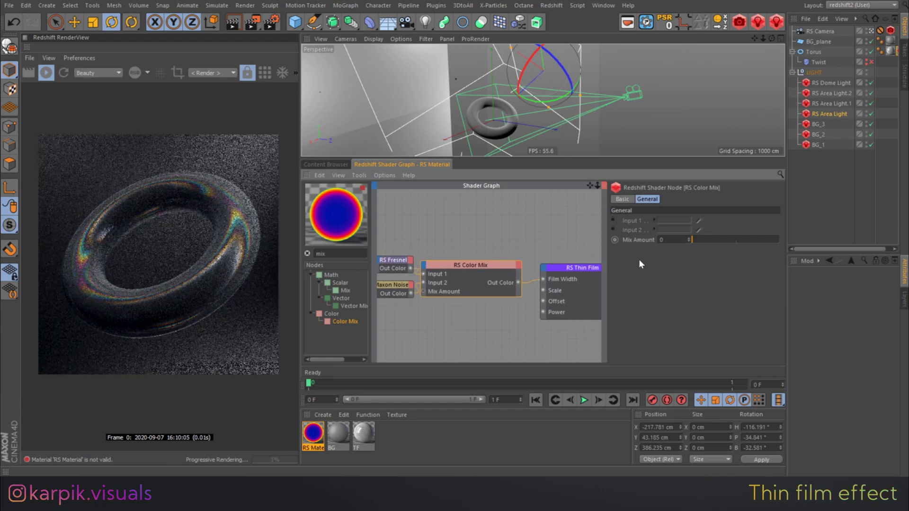
Set the Maxon Noise overall scale to 11 and its noise type to Nutous.
{"action": "left_click", "coordinate": [401, 285]}
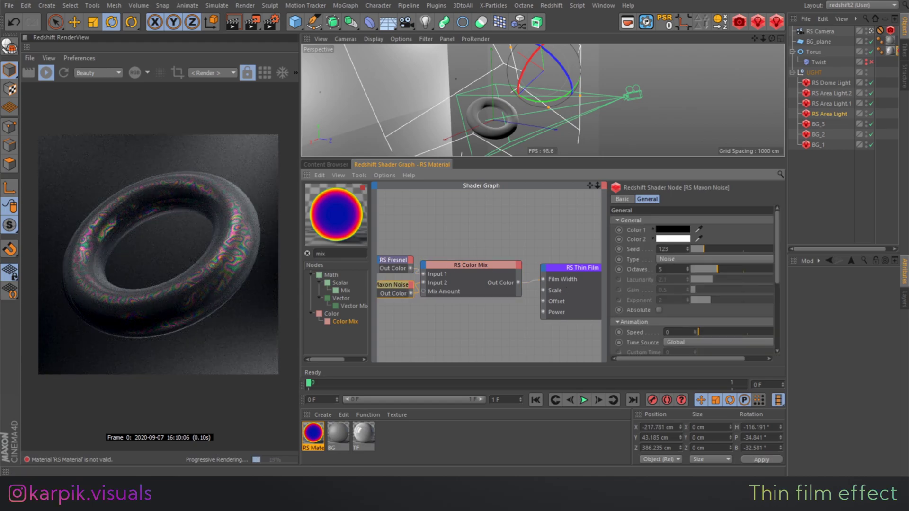
{"action": "scroll", "coordinate": [247, 253], "scroll_direction": "up", "scroll_amount": 3}
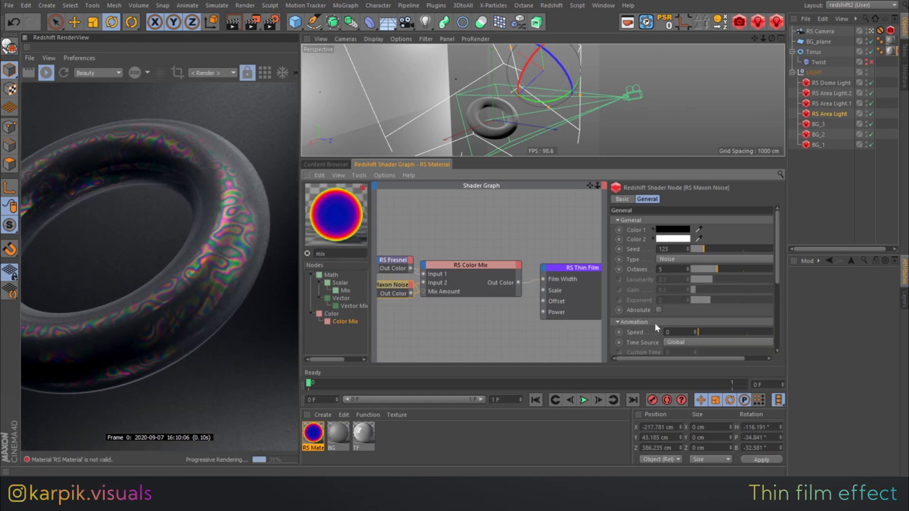
{"action": "scroll", "coordinate": [651, 322], "scroll_direction": "down", "scroll_amount": 3}
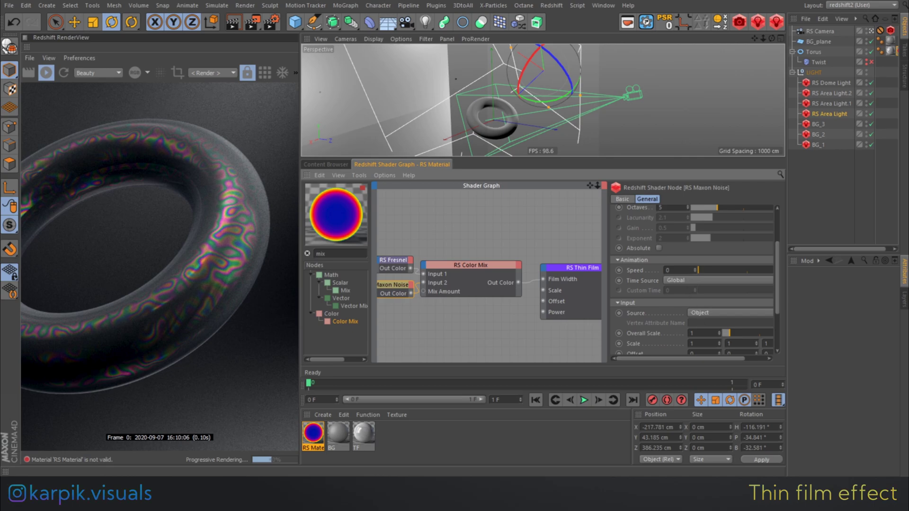
{"action": "type", "text": "15"}
{"action": "key", "text": "Return"}
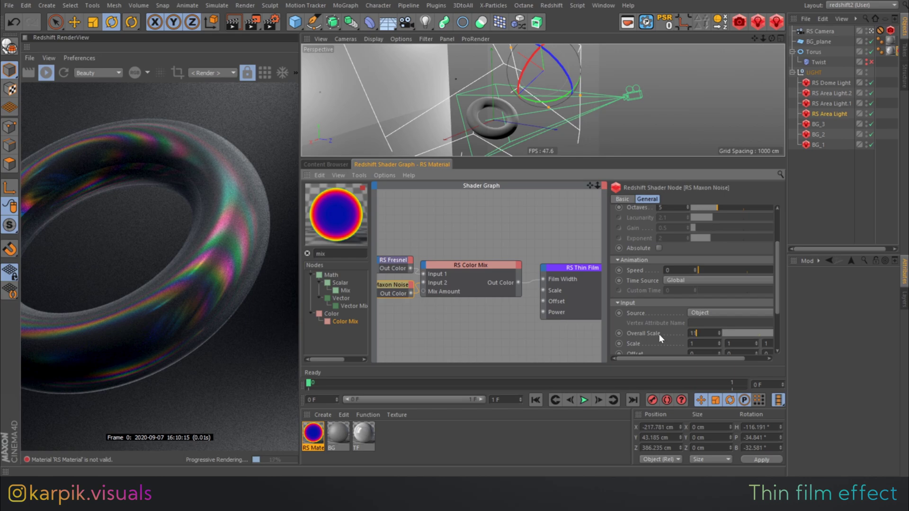
{"action": "key", "text": "Return"}
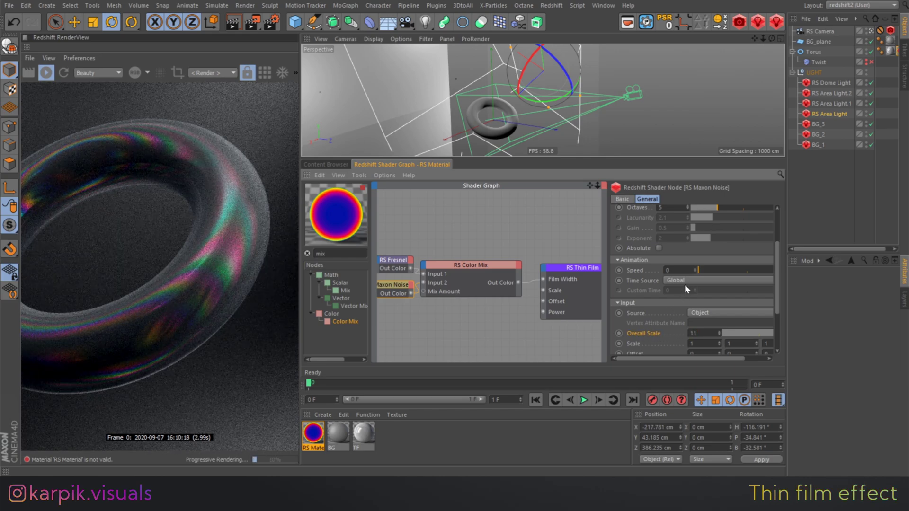
{"action": "scroll", "coordinate": [650, 279], "scroll_direction": "up", "scroll_amount": 3}
{"action": "scroll", "coordinate": [666, 260], "scroll_direction": "down", "scroll_amount": 1}
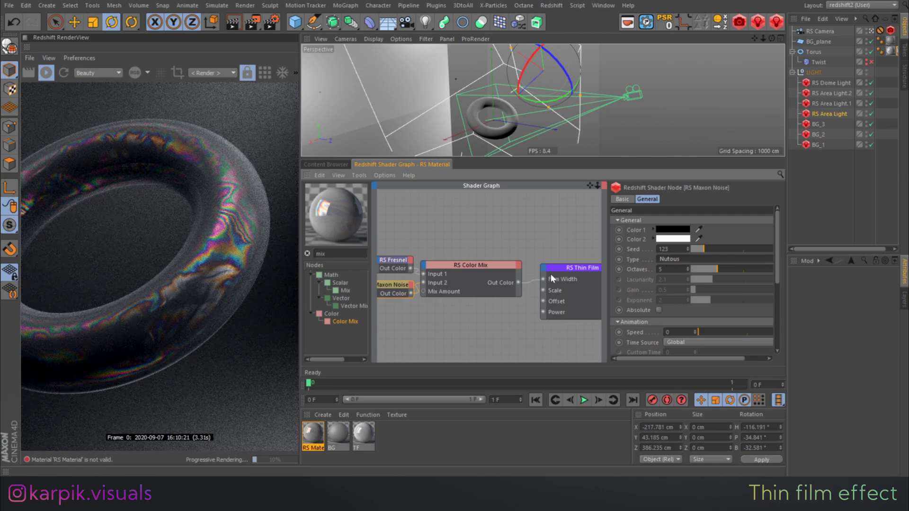
Set the RS Color Mix's Mix Amount to about 0.079 and check the whole torus in the render.
{"action": "left_click", "coordinate": [491, 268]}
{"action": "left_click_drag", "start_coordinate": [700, 240], "coordinate": [698, 240]}
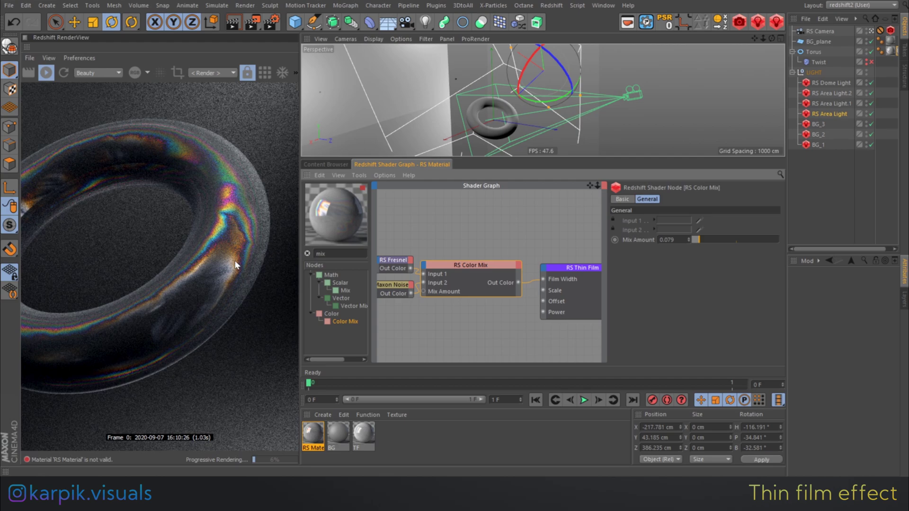
{"action": "right_click_drag", "start_coordinate": [235, 264], "coordinate": [235, 204], "text": "alt"}
{"action": "scroll", "coordinate": [223, 223], "scroll_direction": "down", "scroll_amount": 4}
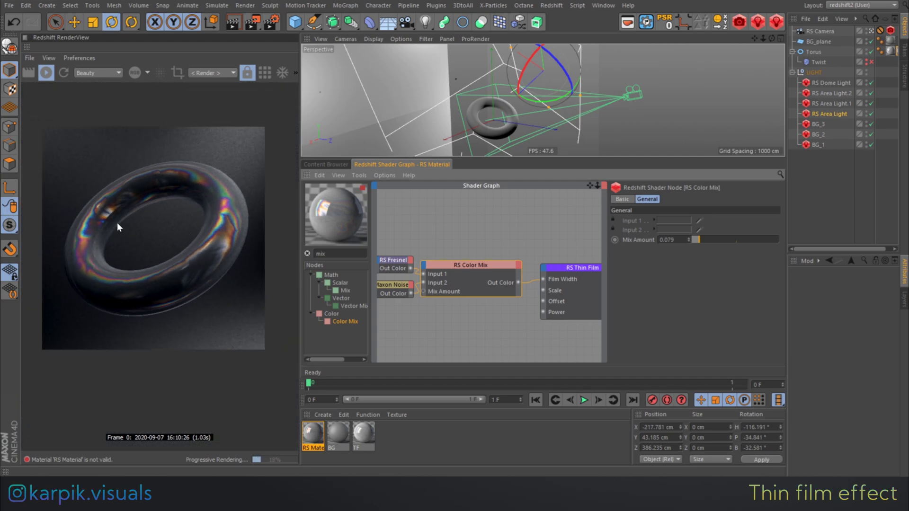
{"action": "scroll", "coordinate": [120, 219], "scroll_direction": "up", "scroll_amount": 1}
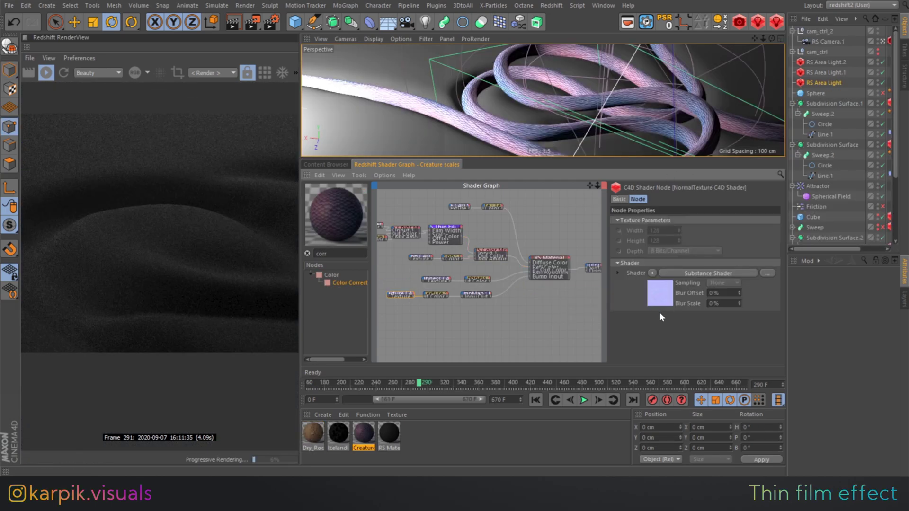
In the Creature scales material, open the Substance Shader behind the NormalTexture node and examine its output maps.
{"action": "left_click", "coordinate": [660, 303]}
{"action": "left_click_drag", "start_coordinate": [787, 349], "coordinate": [759, 353]}
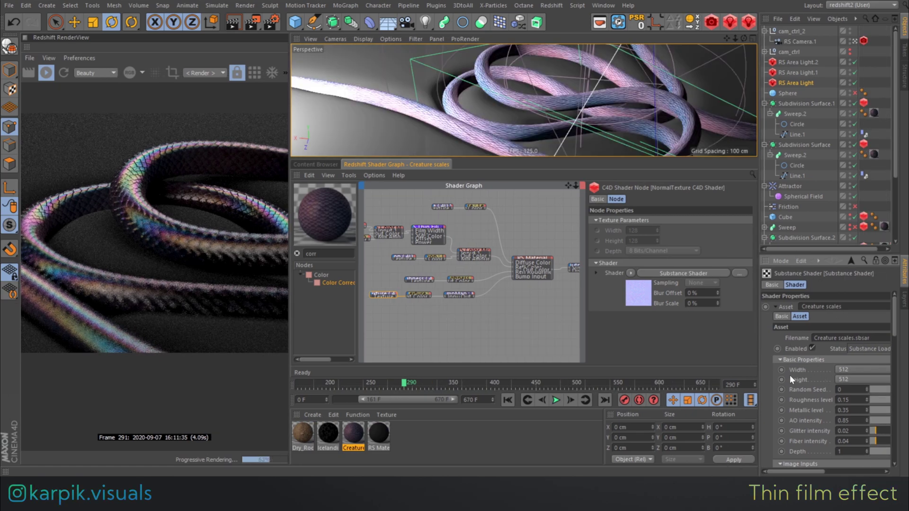
{"action": "scroll", "coordinate": [791, 378], "scroll_direction": "down", "scroll_amount": 10}
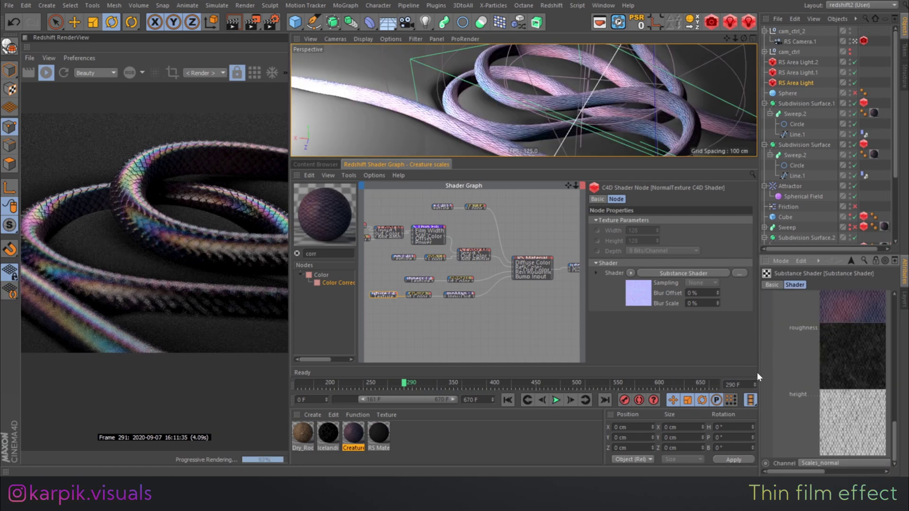
{"action": "left_click_drag", "start_coordinate": [756, 373], "coordinate": [612, 372]}
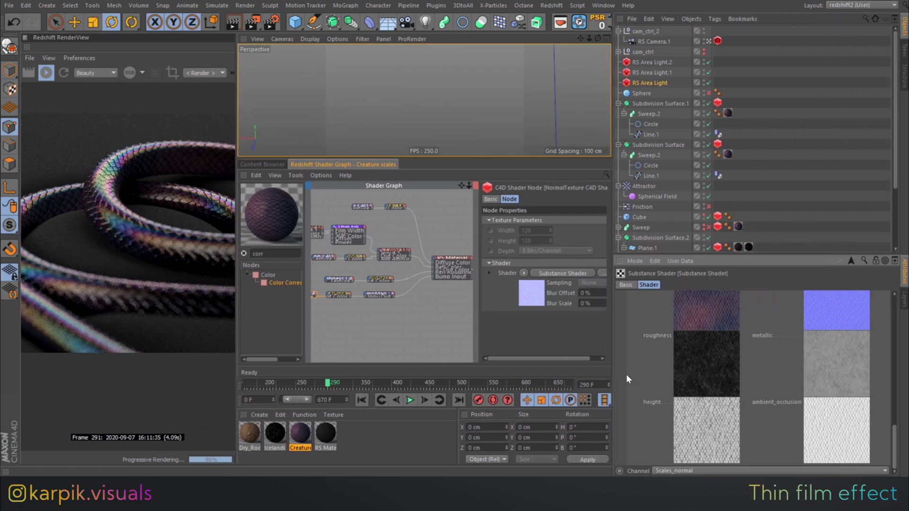
{"action": "scroll", "coordinate": [750, 382], "scroll_direction": "up", "scroll_amount": 3}
{"action": "scroll", "coordinate": [727, 408], "scroll_direction": "down", "scroll_amount": 5}
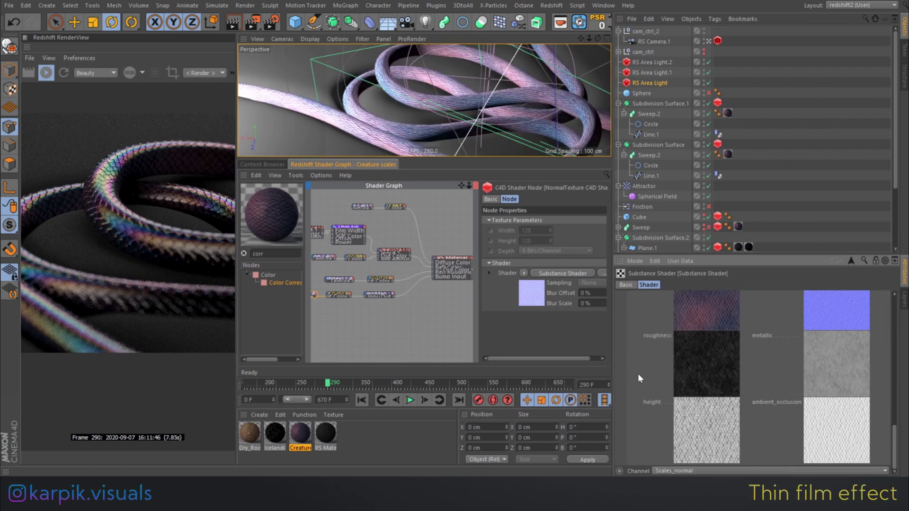
{"action": "left_click_drag", "start_coordinate": [613, 364], "coordinate": [715, 364]}
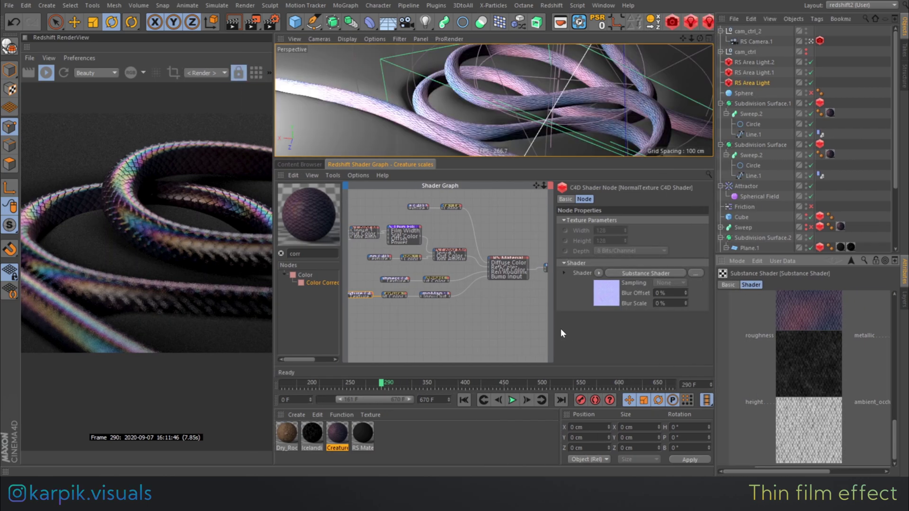
Examine the Creature scales RS Material's reflection settings and the nodes feeding its reflection color.
{"action": "left_click_drag", "start_coordinate": [554, 333], "coordinate": [580, 332]}
{"action": "scroll", "coordinate": [519, 301], "scroll_direction": "up", "scroll_amount": 5}
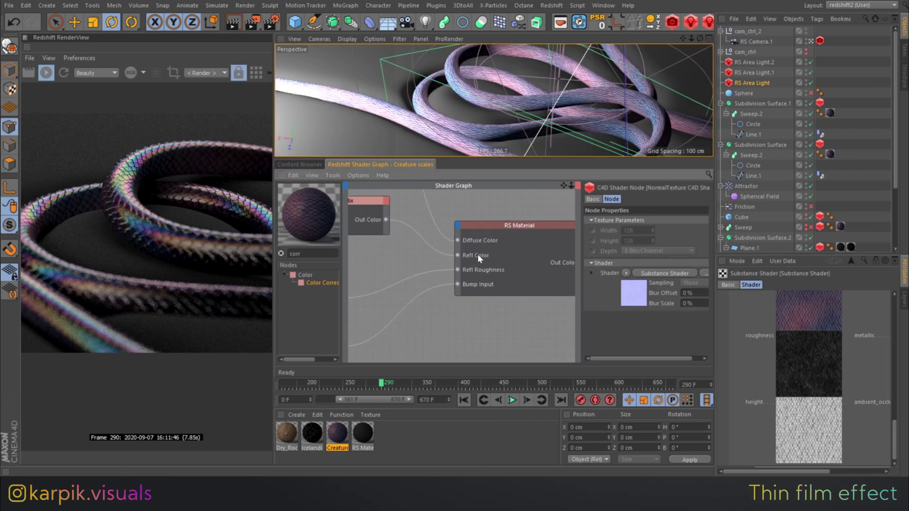
{"action": "left_click", "coordinate": [491, 234]}
{"action": "scroll", "coordinate": [604, 310], "scroll_direction": "down", "scroll_amount": 3}
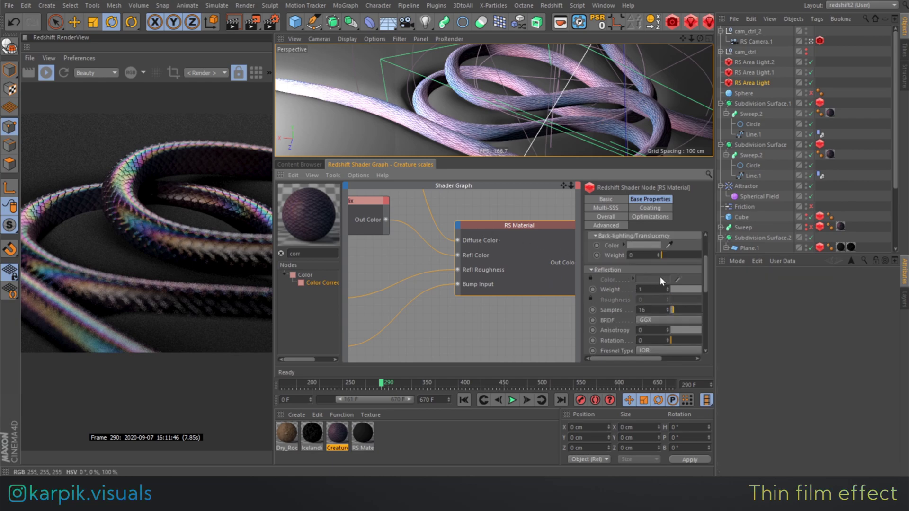
{"action": "middle_click_drag", "start_coordinate": [355, 225], "coordinate": [488, 266]}
{"action": "scroll", "coordinate": [489, 267], "scroll_direction": "down", "scroll_amount": 2}
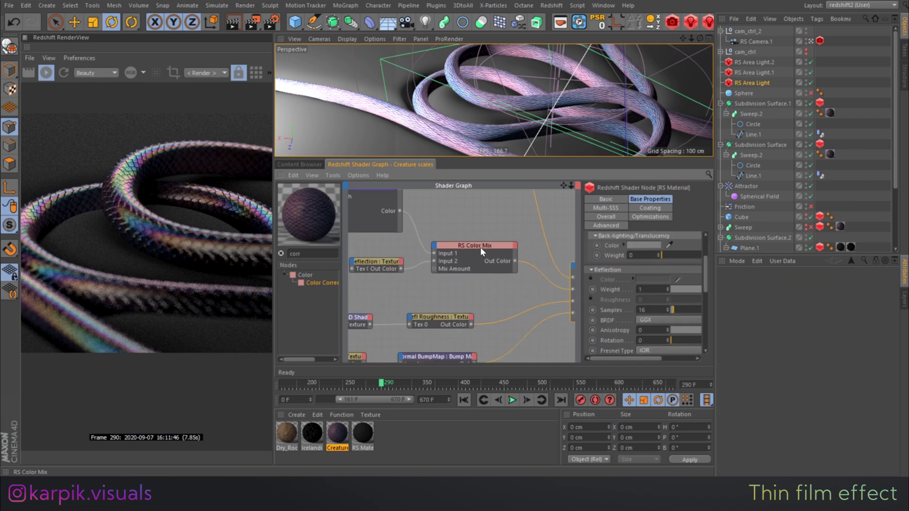
Inspect the RS Thin Film and Reflection C4D Shader nodes that the reflection's RS Color Mix blends.
{"action": "left_click", "coordinate": [480, 247]}
{"action": "scroll", "coordinate": [481, 236], "scroll_direction": "down", "scroll_amount": 3}
{"action": "middle_click_drag", "start_coordinate": [378, 192], "coordinate": [449, 223]}
{"action": "left_click", "coordinate": [462, 242]}
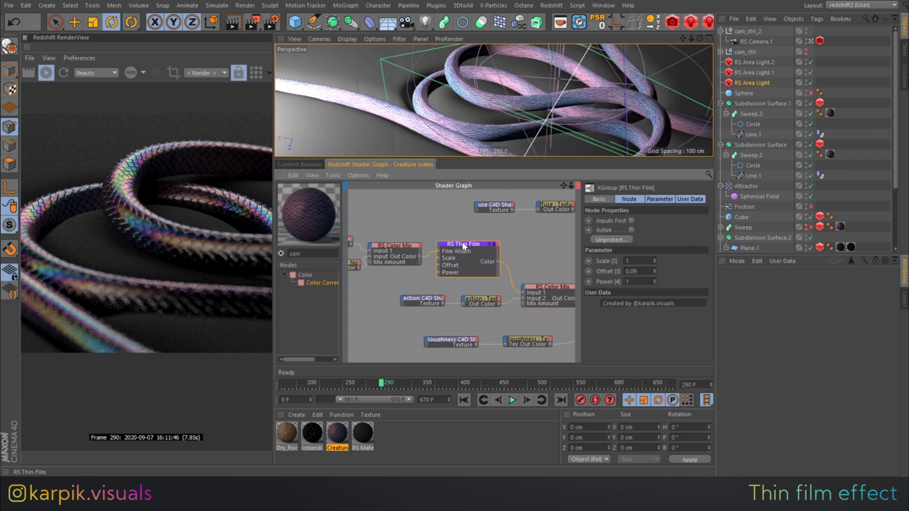
{"action": "left_click", "coordinate": [427, 298]}
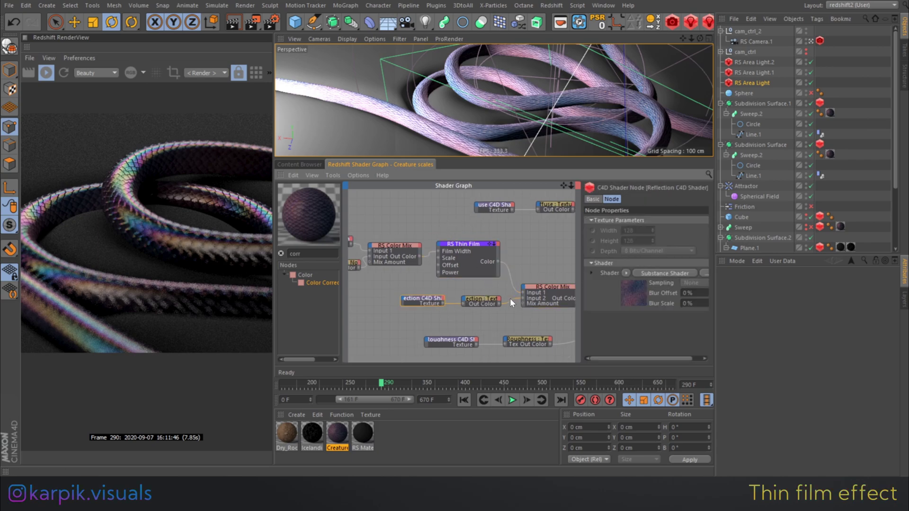
Set the Mix Amount to 0 on the RS Color Mix that blends the thin film with the reflection texture.
{"action": "left_click", "coordinate": [533, 289]}
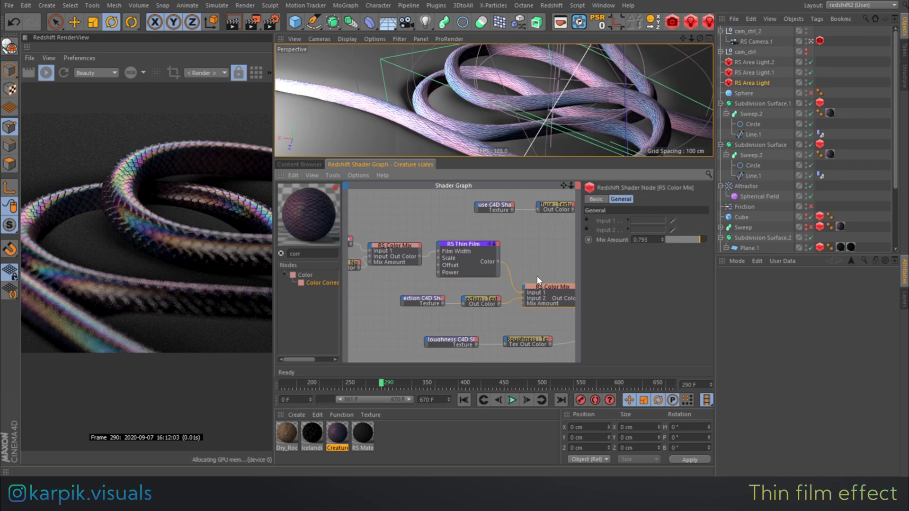
{"action": "middle_click_drag", "start_coordinate": [536, 286], "coordinate": [462, 264]}
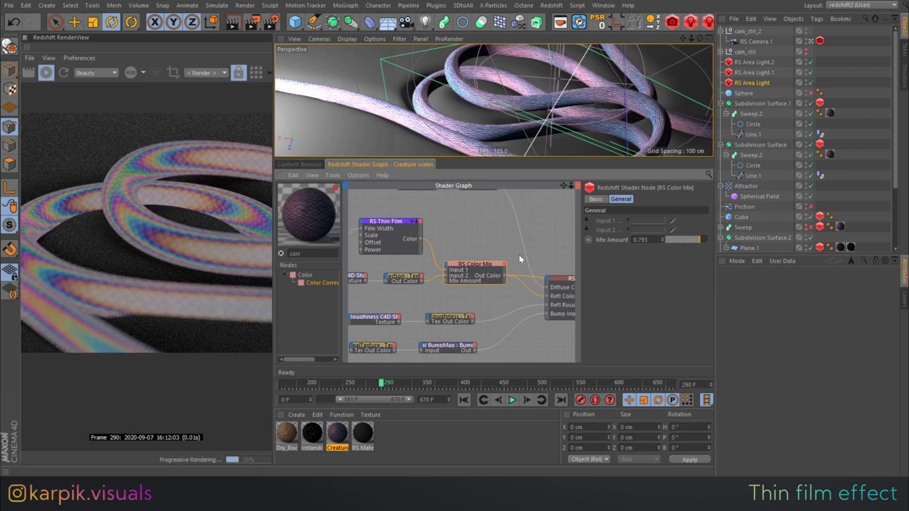
{"action": "left_click_drag", "start_coordinate": [680, 238], "coordinate": [624, 251]}
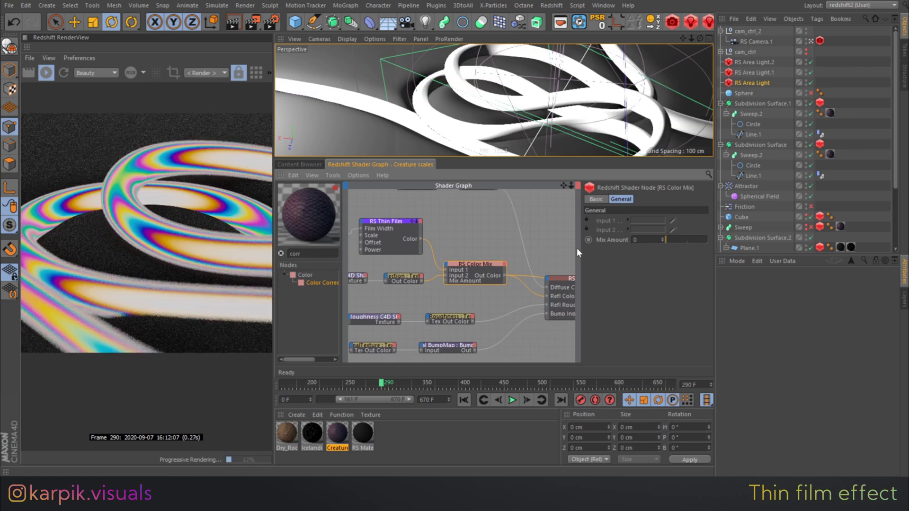
Inspect the RS Color Mix and Maxon Noise nodes that drive the thin film's Film Width.
{"action": "middle_click_drag", "start_coordinate": [435, 238], "coordinate": [566, 273]}
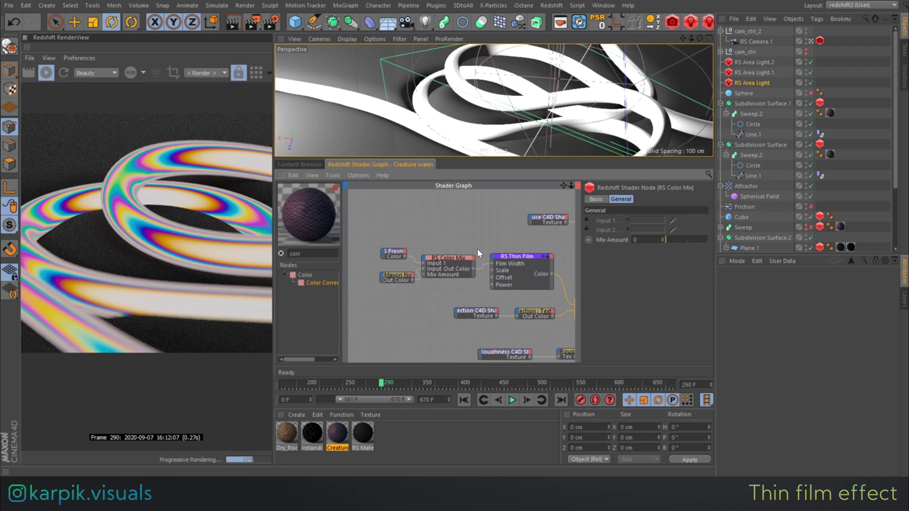
{"action": "left_click_drag", "start_coordinate": [484, 260], "coordinate": [453, 257]}
{"action": "key", "text": "Delete"}
{"action": "left_click", "coordinate": [405, 275]}
{"action": "key", "text": "Delete"}
Set the Mix Amount of the RS Color Mix between the thin film and the reflection texture to 1.
{"action": "middle_click_drag", "start_coordinate": [572, 290], "coordinate": [465, 266]}
{"action": "left_click", "coordinate": [476, 274]}
{"action": "left_click_drag", "start_coordinate": [667, 240], "coordinate": [709, 240]}
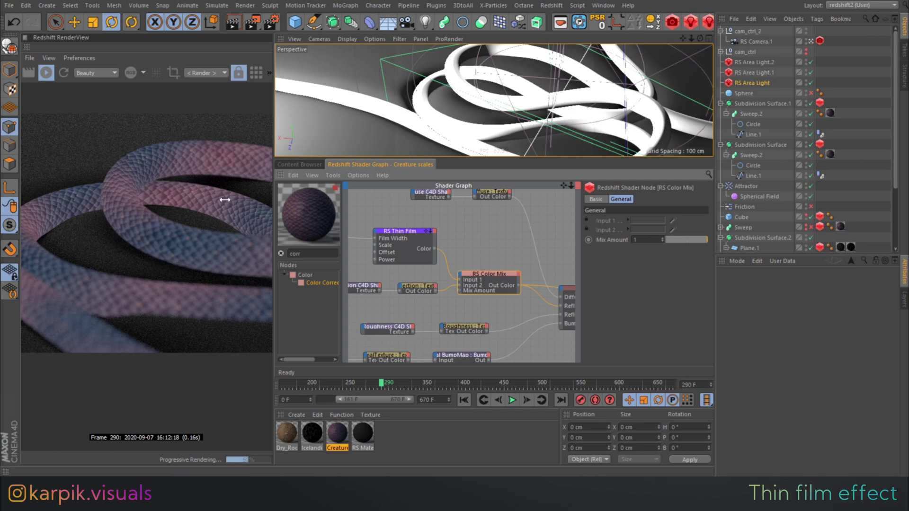
Render the complete RS Material and try Mix Amounts of about 0.657 and 0.139 on its reflection's RS Color Mix.
{"action": "middle_click_drag", "start_coordinate": [570, 293], "coordinate": [478, 264]}
{"action": "left_click", "coordinate": [505, 259]}
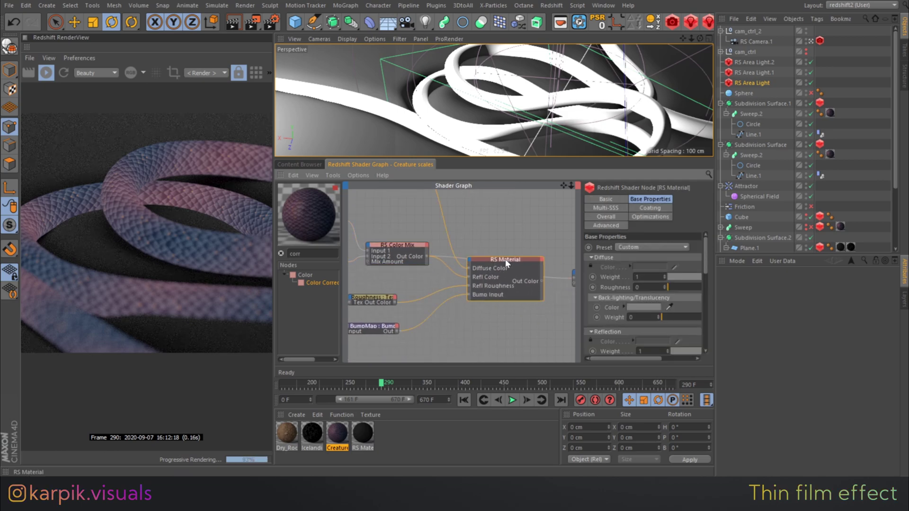
{"action": "left_click", "coordinate": [385, 244]}
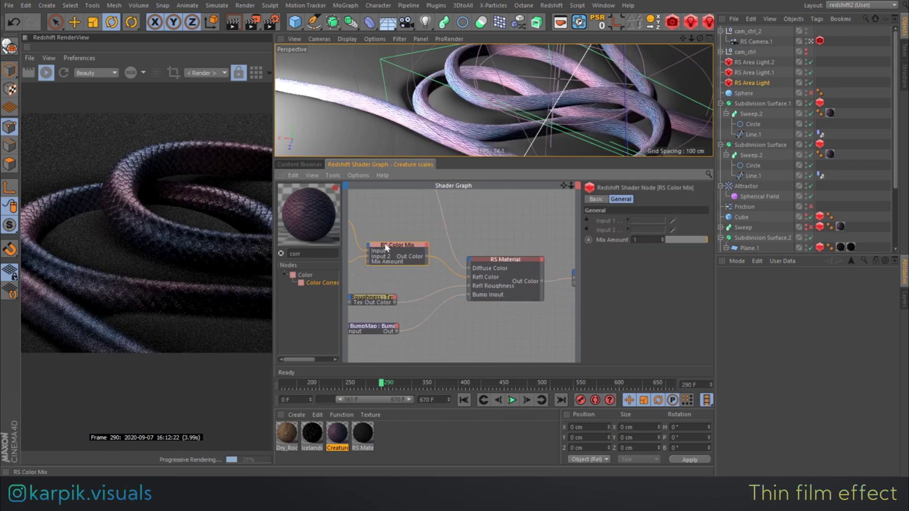
{"action": "left_click_drag", "start_coordinate": [701, 240], "coordinate": [694, 238]}
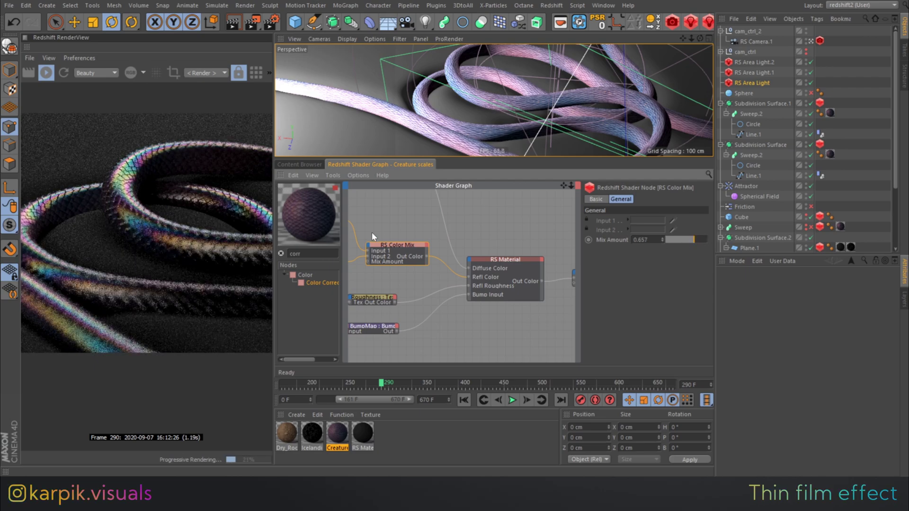
{"action": "left_click", "coordinate": [671, 239]}
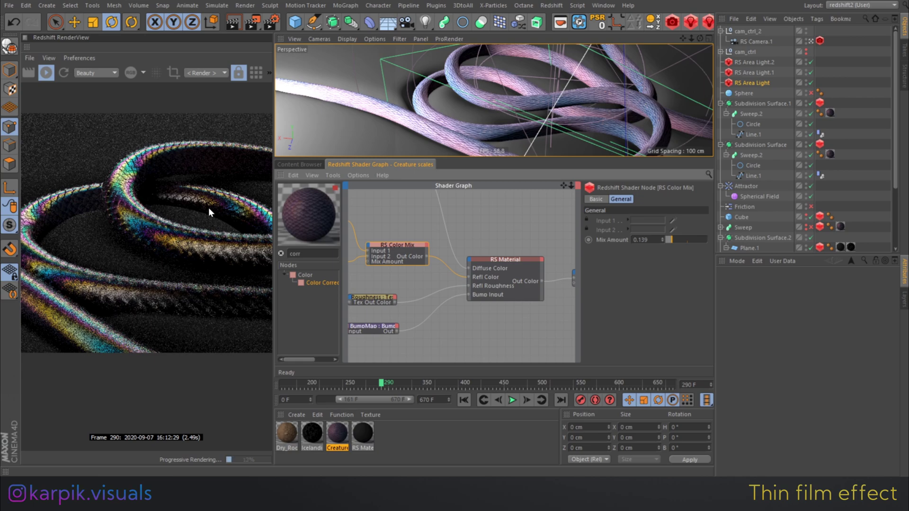
{"action": "left_click", "coordinate": [691, 238]}
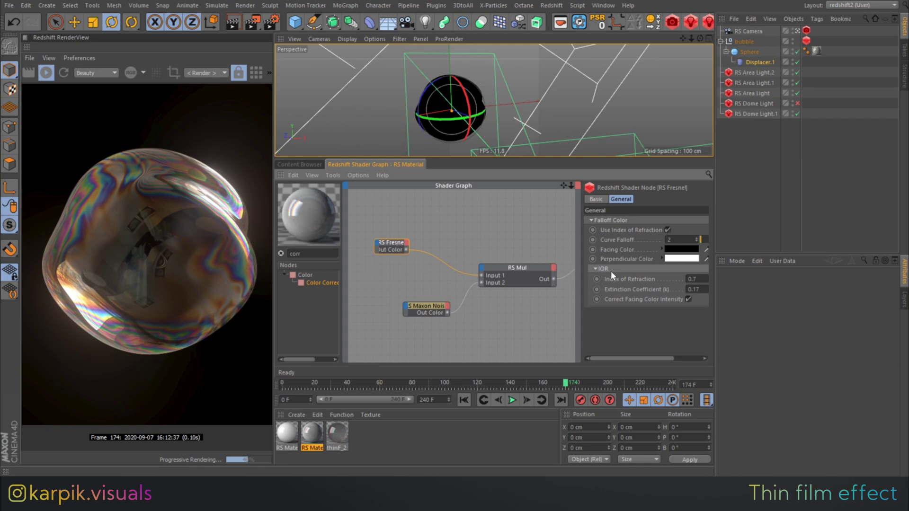
Compare Index of Refraction values of 1 and 0.6 on the bubble material's RS Fresnel node, keeping 0.6.
{"action": "left_click_drag", "start_coordinate": [580, 278], "coordinate": [530, 280]}
{"action": "left_click", "coordinate": [645, 279]}
{"action": "type", "text": "1"}
{"action": "key", "text": "Return"}
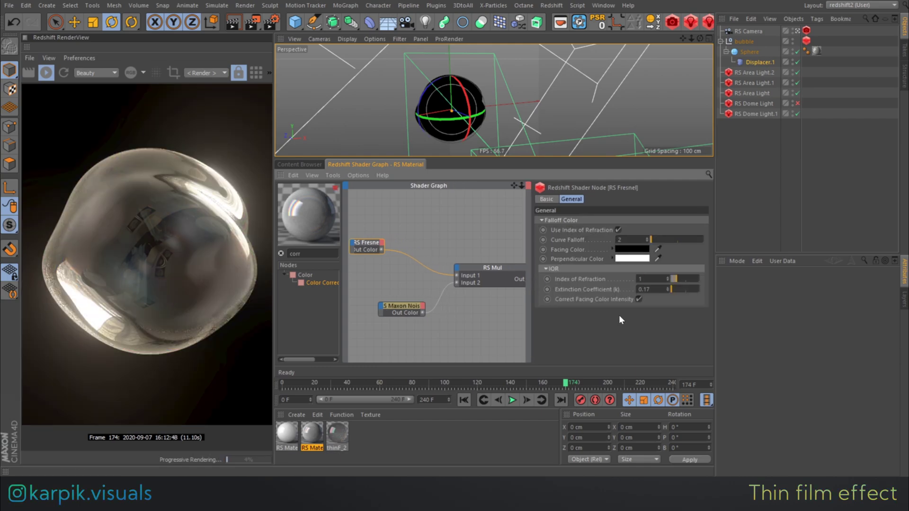
{"action": "type", "text": "0.6"}
{"action": "key", "text": "Return"}
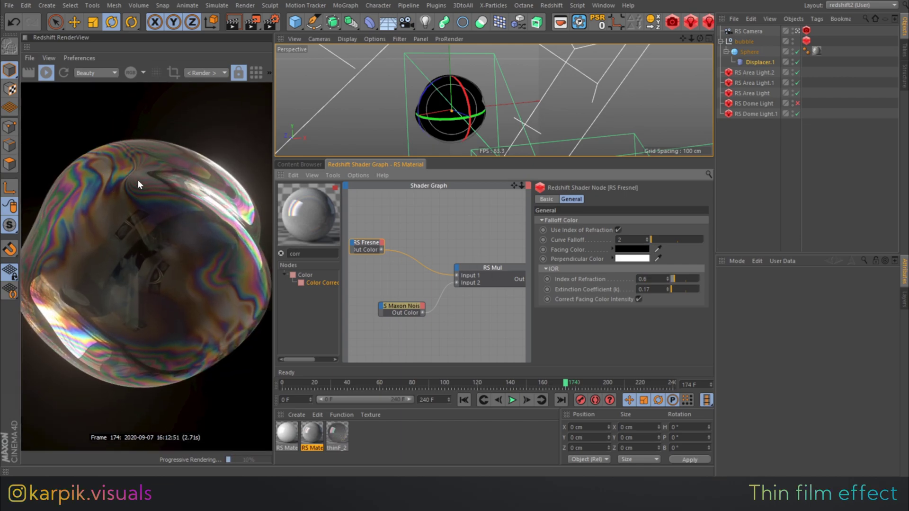
Preview only the RS Thin Film node's color output on the bubble.
{"action": "middle_click_drag", "start_coordinate": [517, 231], "coordinate": [393, 234]}
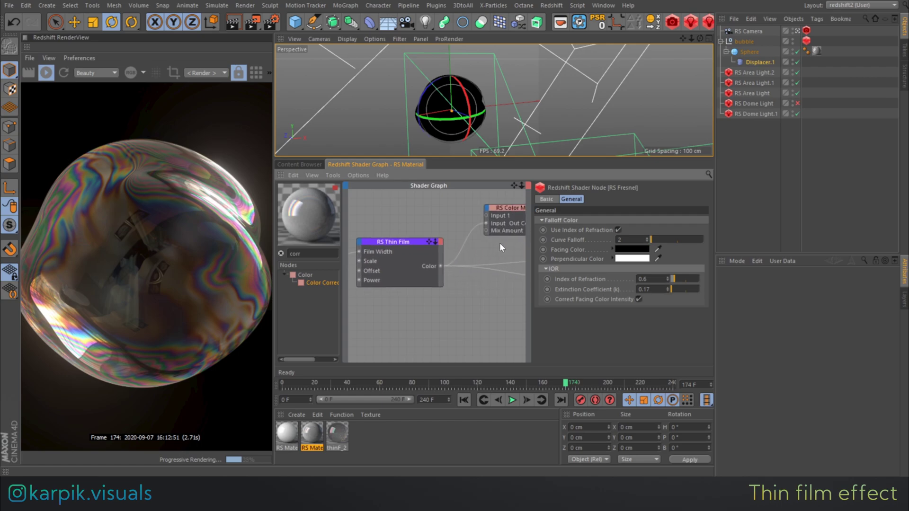
{"action": "middle_click_drag", "start_coordinate": [504, 247], "coordinate": [484, 260]}
{"action": "left_click", "coordinate": [388, 254]}
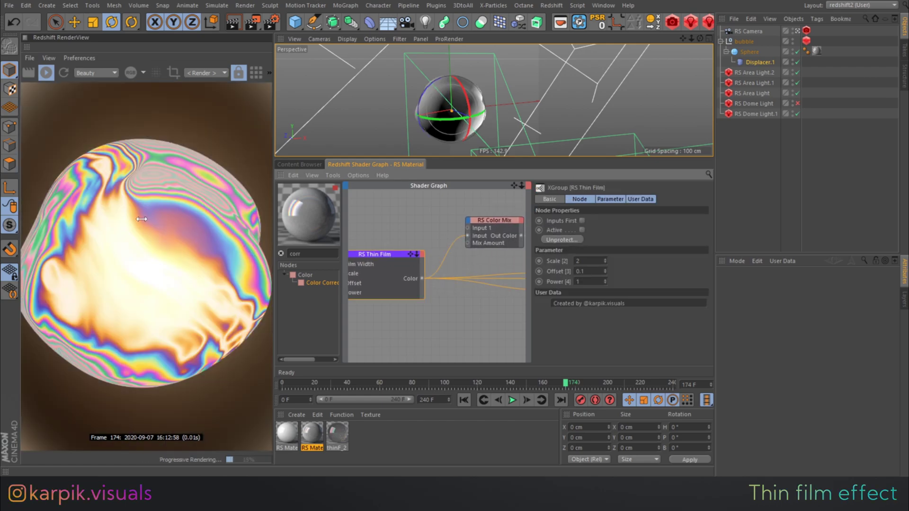
Preview the bubble's full RS Material again and examine the connections to its Refl Color, Coat Transmittance and Coat Color inputs.
{"action": "middle_click_drag", "start_coordinate": [507, 266], "coordinate": [369, 257]}
{"action": "middle_click_drag", "start_coordinate": [501, 245], "coordinate": [453, 255]}
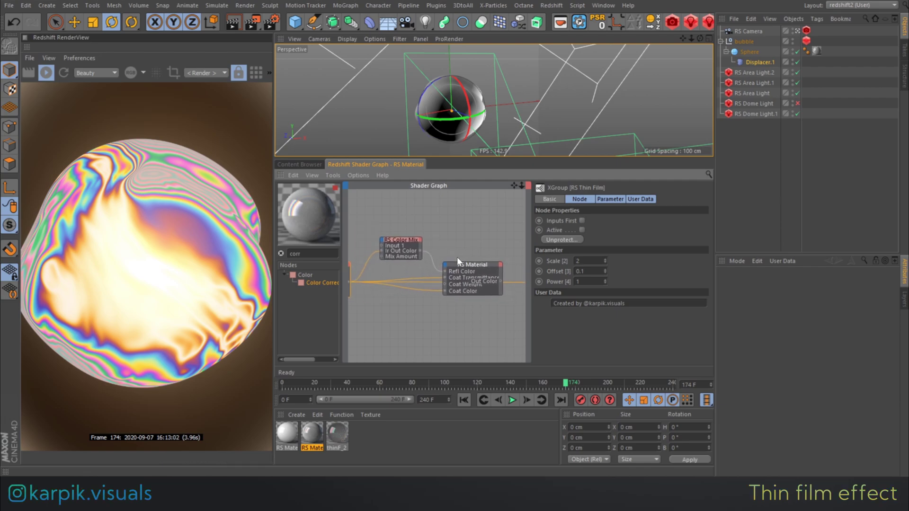
{"action": "left_click", "coordinate": [465, 263]}
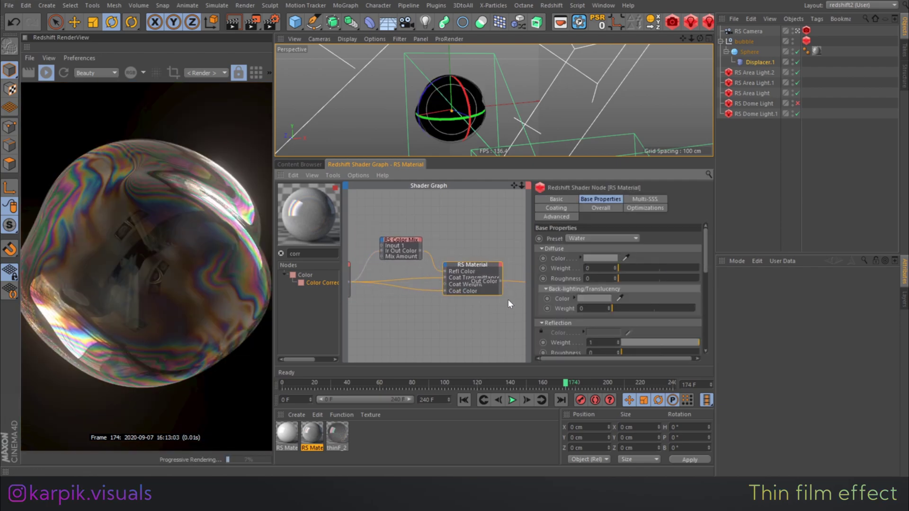
{"action": "scroll", "coordinate": [488, 299], "scroll_direction": "up", "scroll_amount": 5}
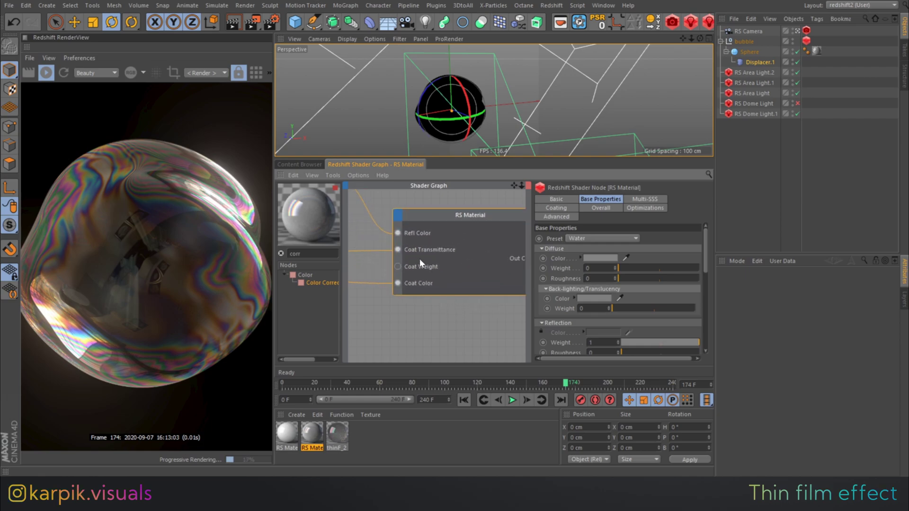
{"action": "scroll", "coordinate": [424, 270], "scroll_direction": "down", "scroll_amount": 5}
Preview the RS Color Mix node that feeds the bubble's reflection color and raise its Mix Amount to about 0.964.
{"action": "left_click", "coordinate": [385, 247]}
{"action": "left_click_drag", "start_coordinate": [632, 239], "coordinate": [704, 237]}
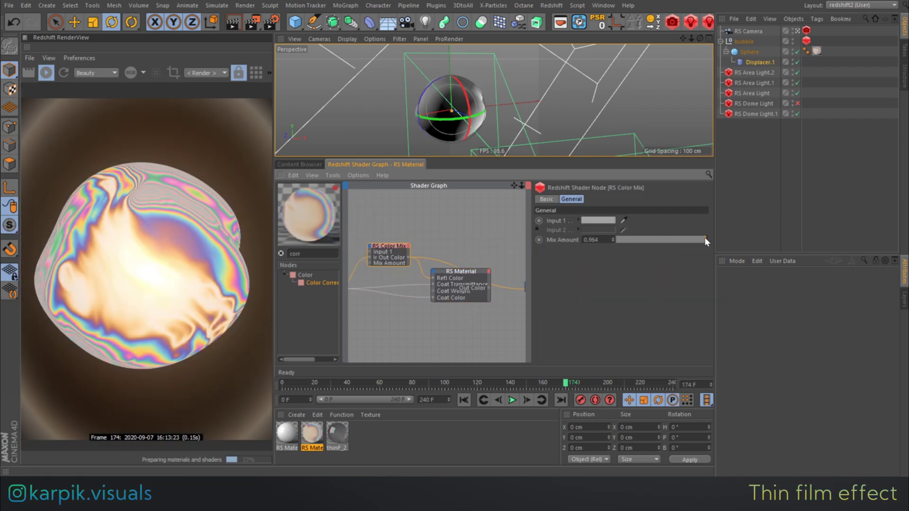